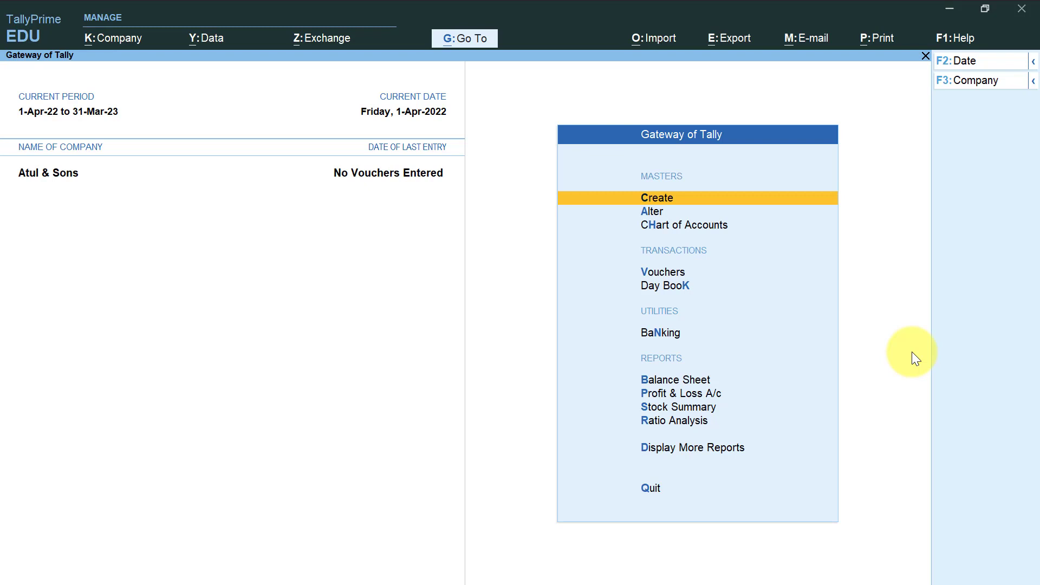
Open voucher entry and switch to a new sales voucher
key("Down")
key("Down")
key("Down")
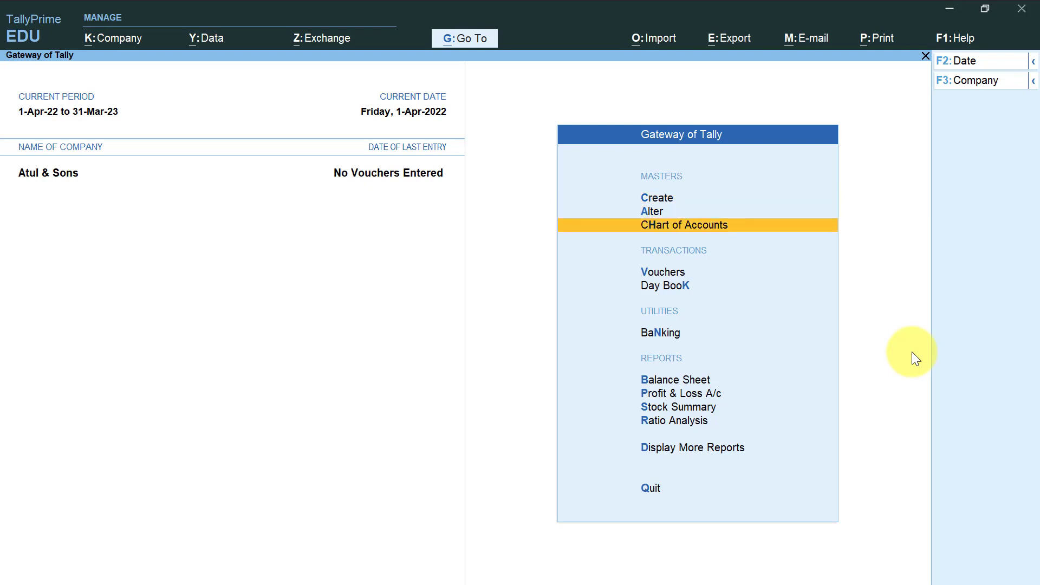
key("Return")
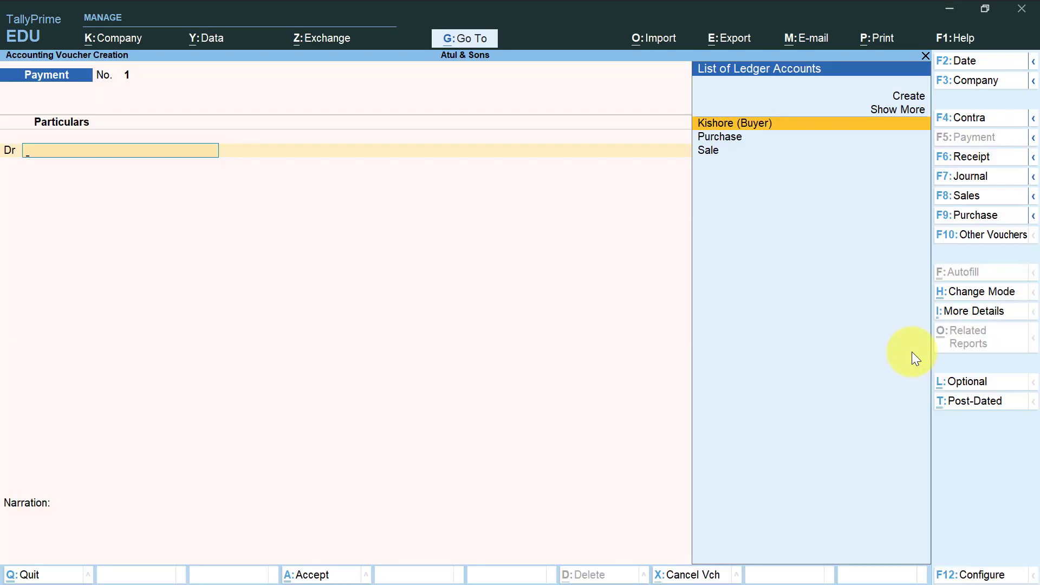
left_click(978, 205)
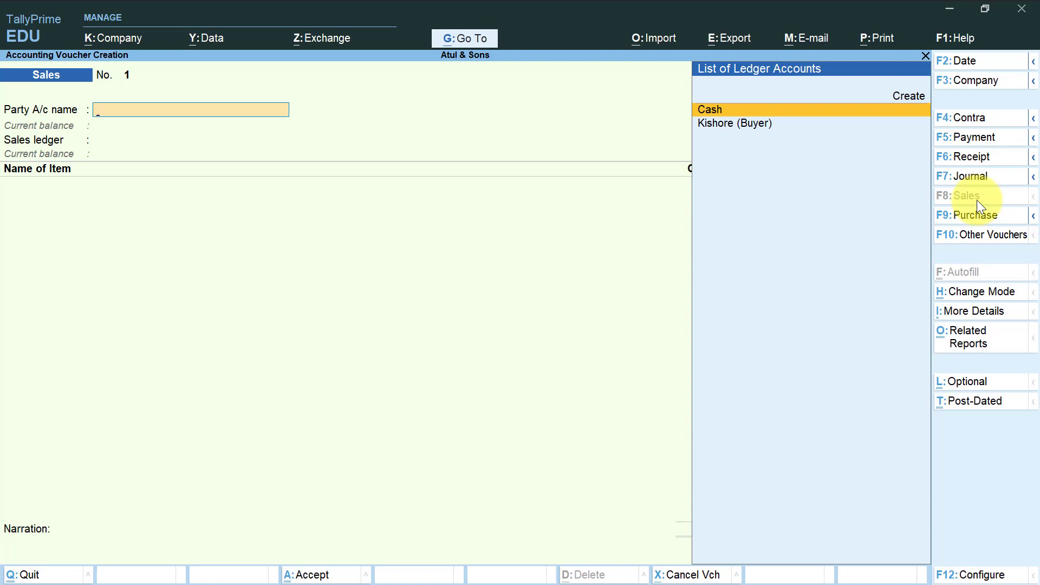
Choose the buyer's account as the party, accept the blank dispatch and party details, and select Sale as the sales ledger
key("Down")
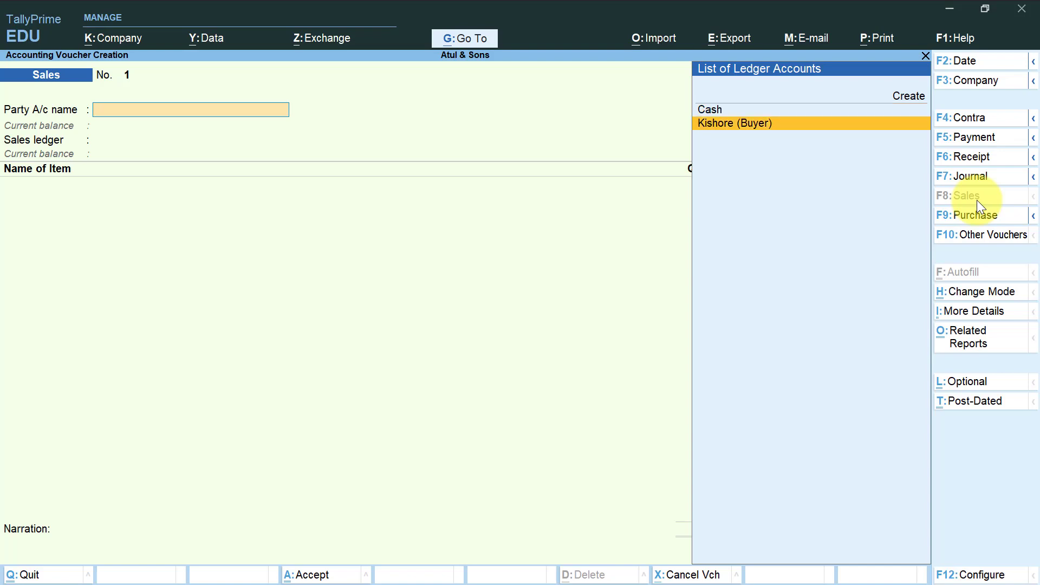
key("Return")
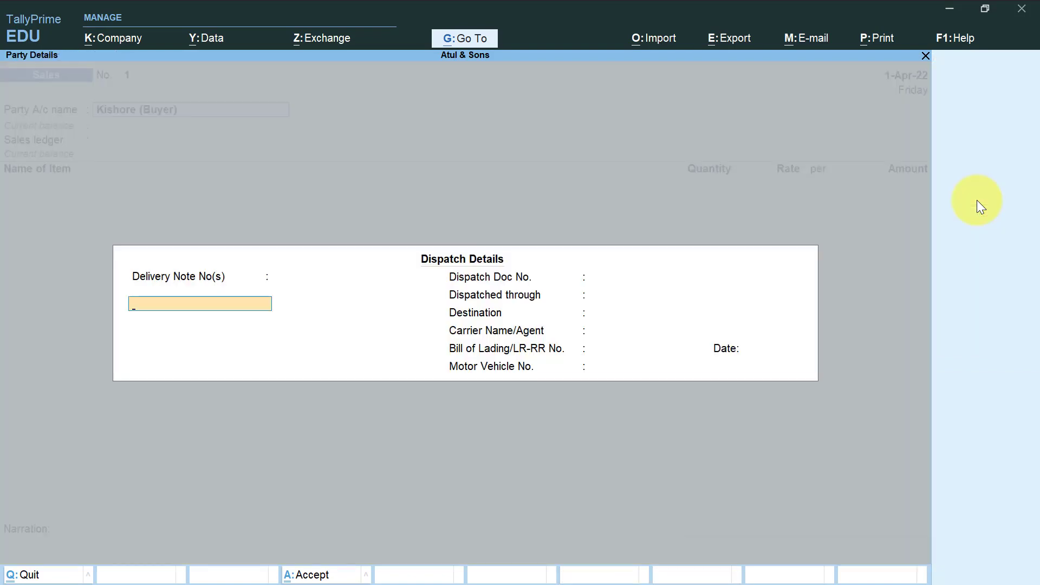
key("ctrl+a")
key("ctrl+a")
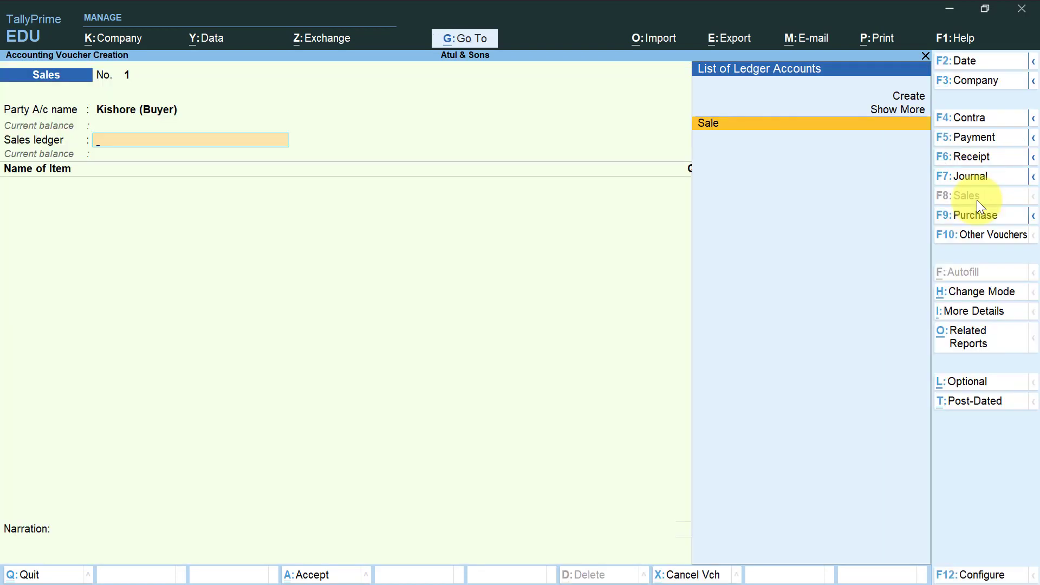
key("Return")
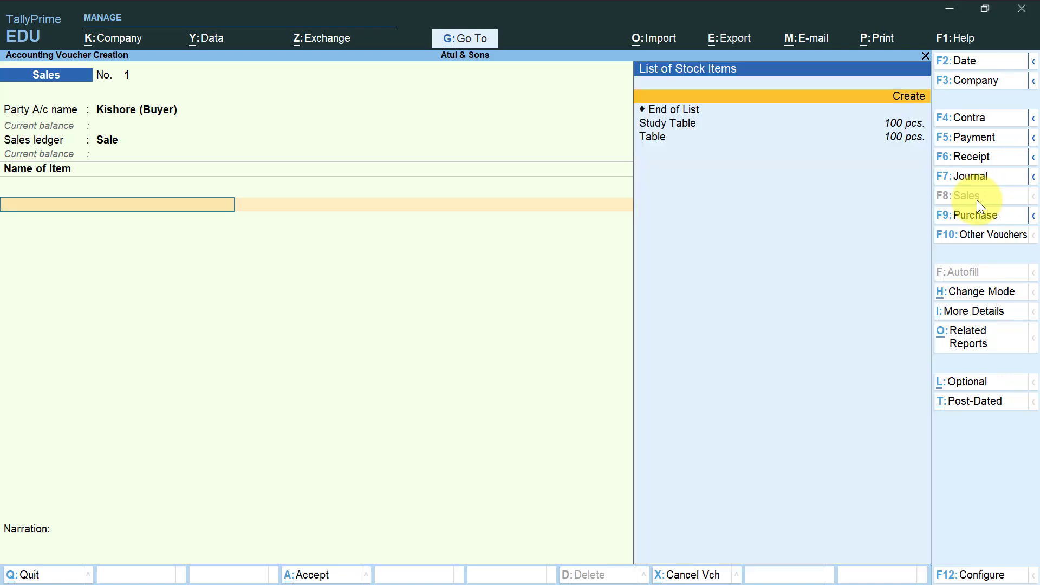
Add Study Table as the first item with a quantity of 10 and a rate of 1000
key("Down")
key("Down")
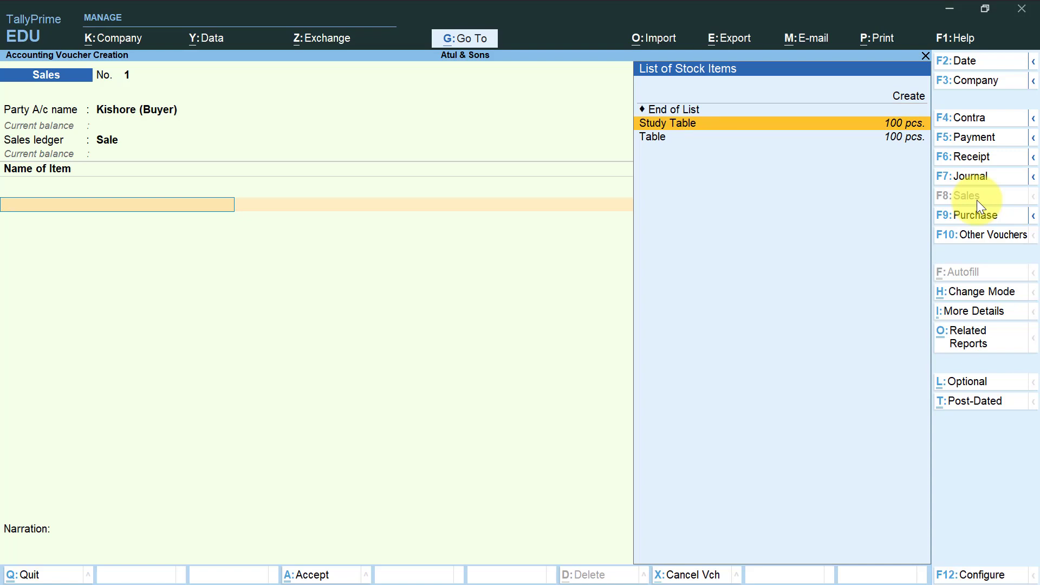
key("Return")
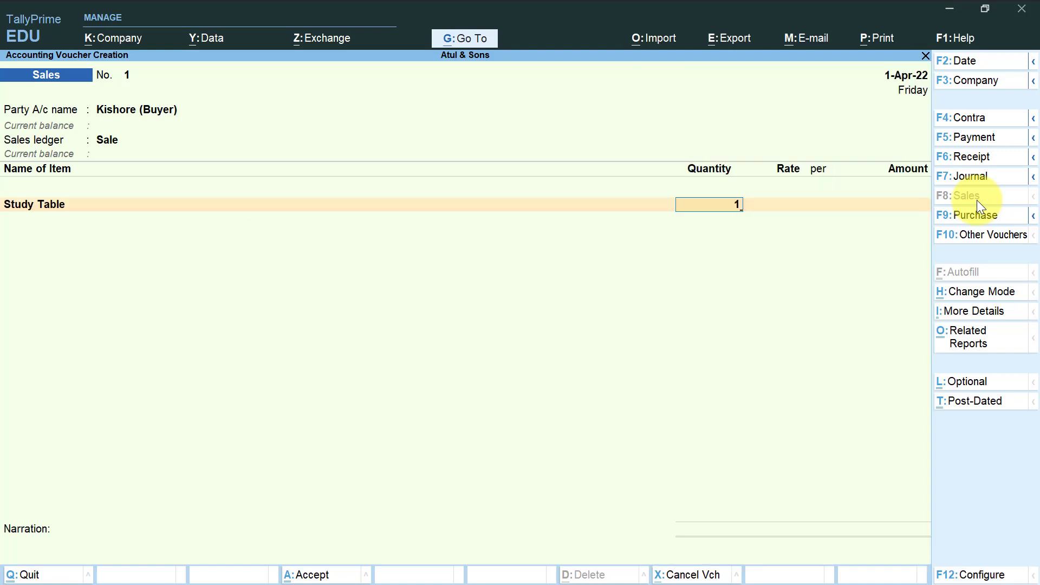
type("10")
key("Return")
type("1")
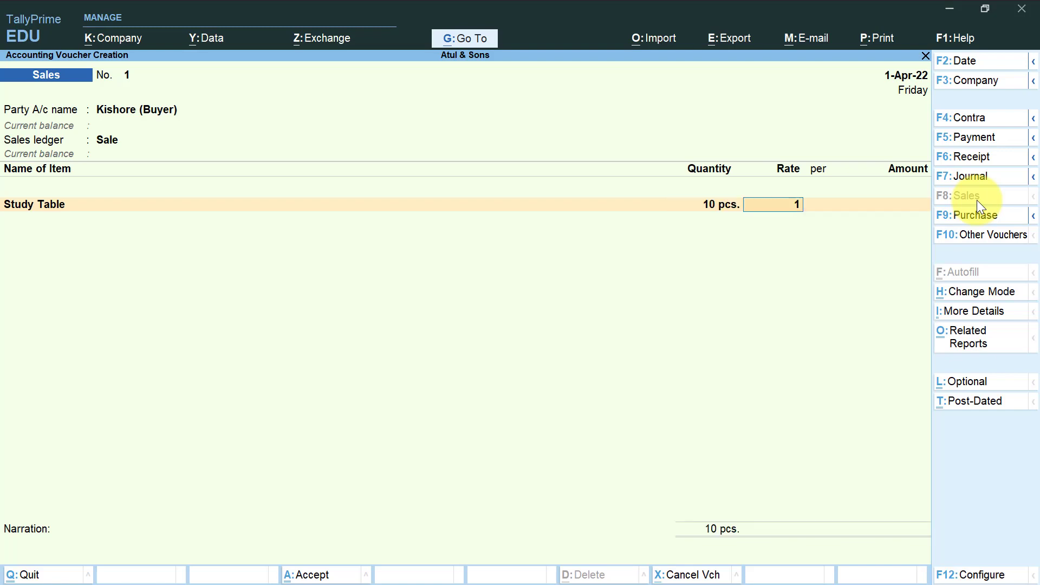
type("000")
Set "Use Discount column in invoices" to Yes in the company features and save the settings
key("F11")
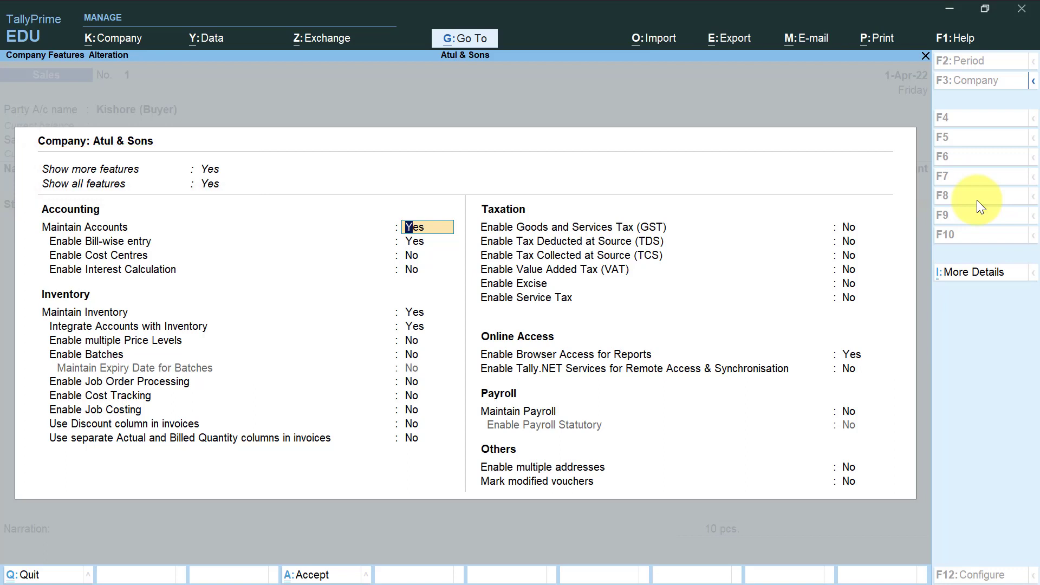
key("Return")
key("Return")
key("Return")
key("Return")
key("Return")
key("Return")
key("Return")
key("Return")
key("Return")
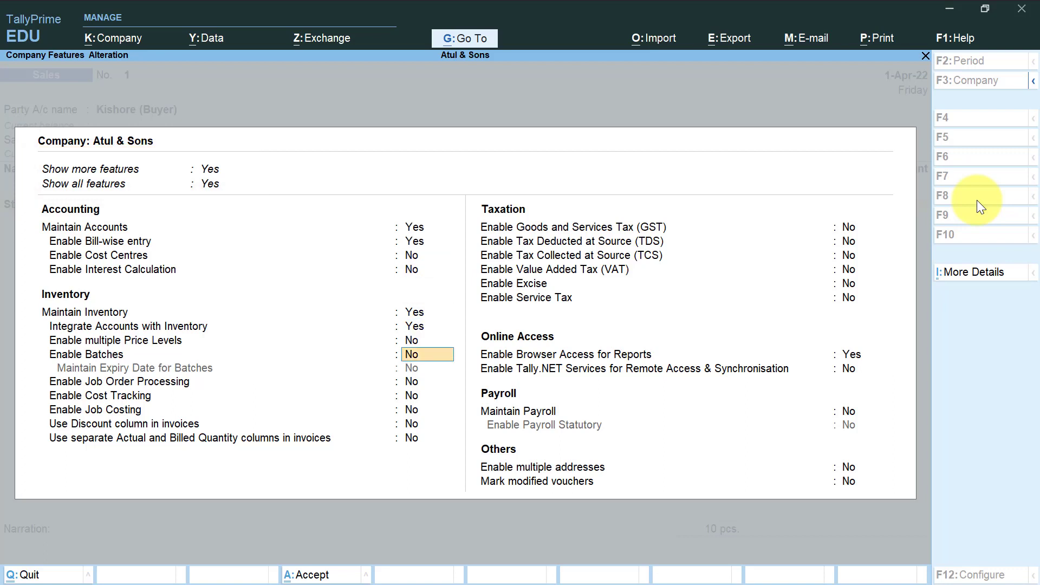
key("Return")
key("Return")
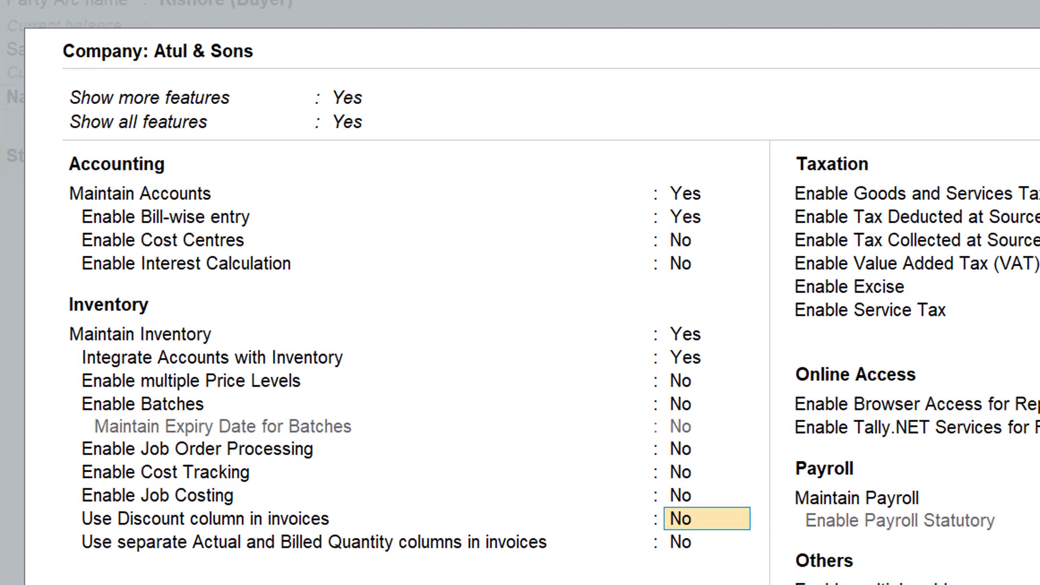
type("y")
key("Return")
key("Return")
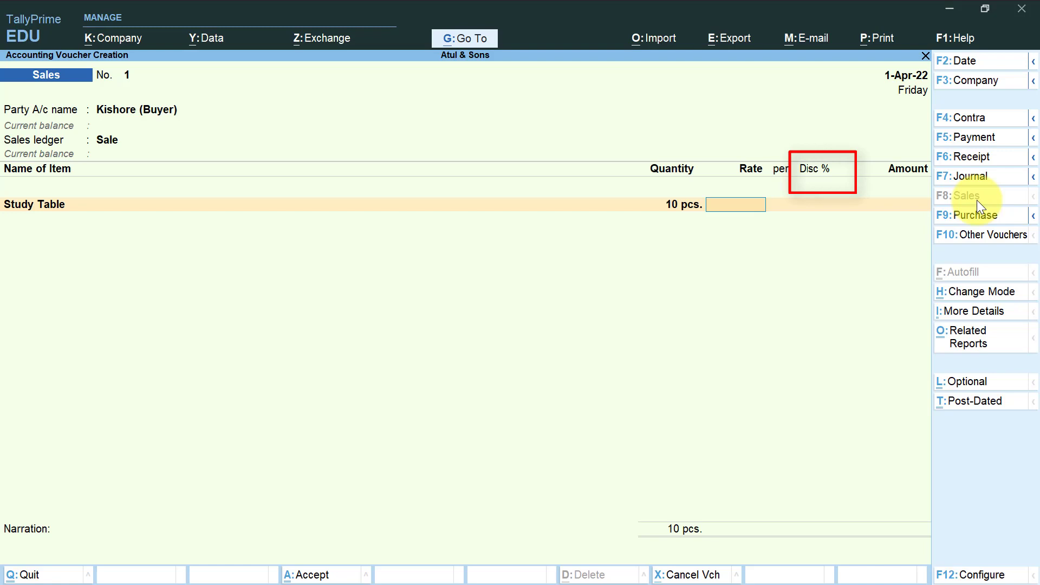
Enter a rate of 1000 per pcs. and a 10 % discount for Study Table, accepting the calculated amount
type("1000")
key("Return")
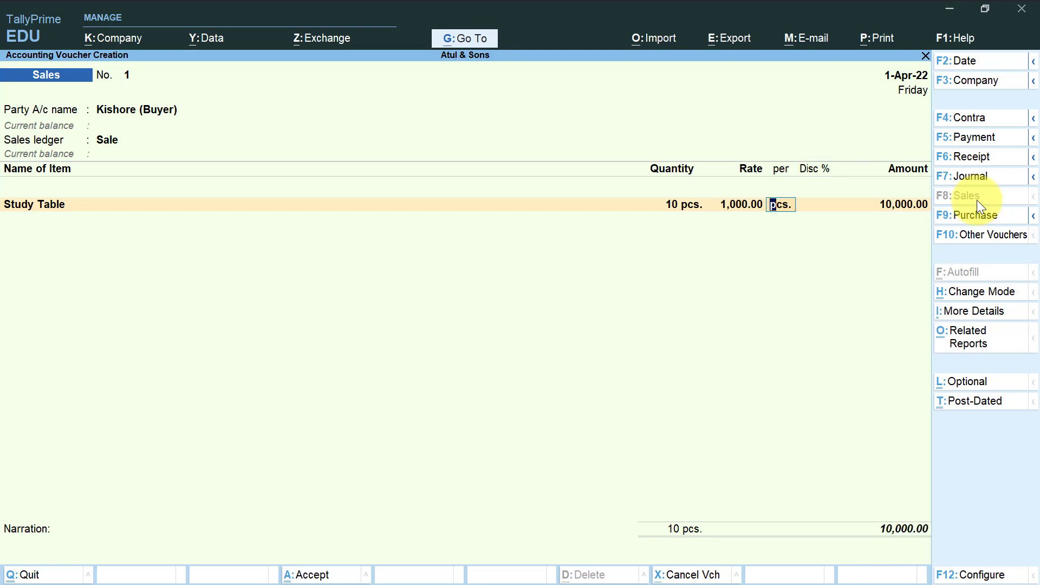
key("Return")
type("10")
key("Return")
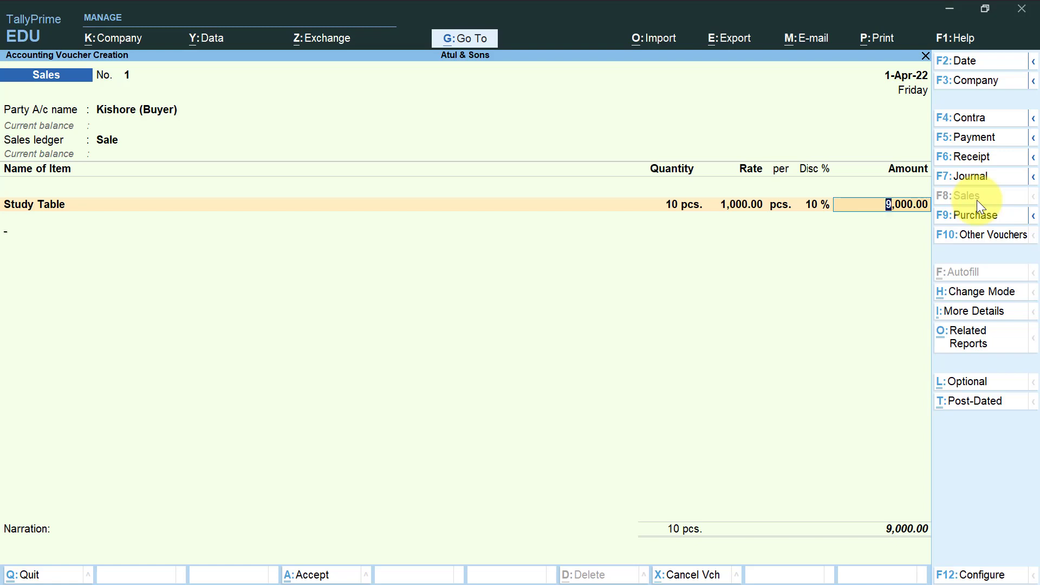
key("Return")
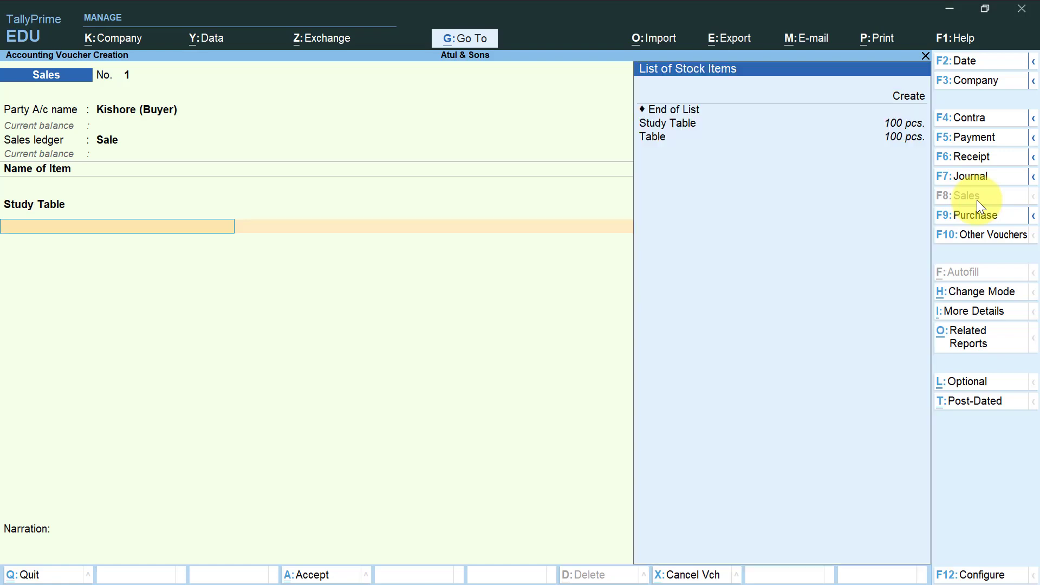
Add Table as the second item with a quantity of 10
key("Down")
key("Down")
key("Down")
key("Down")
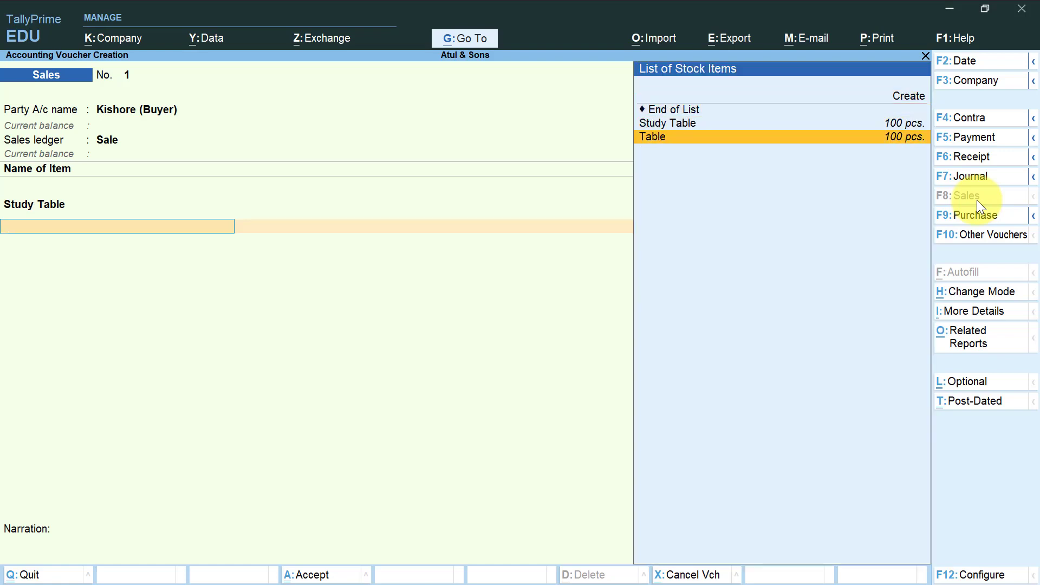
key("Return")
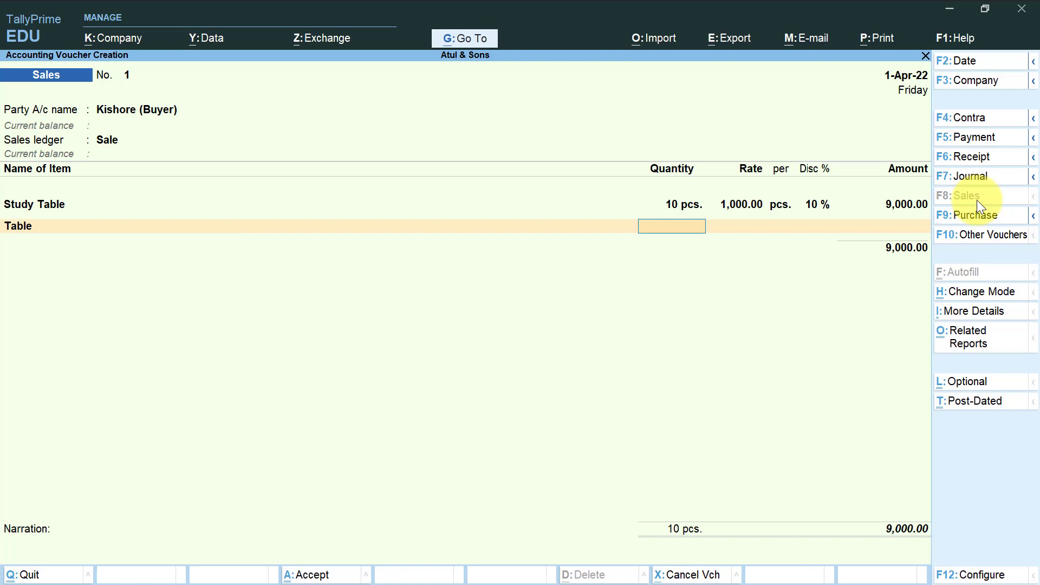
type("10")
key("Return")
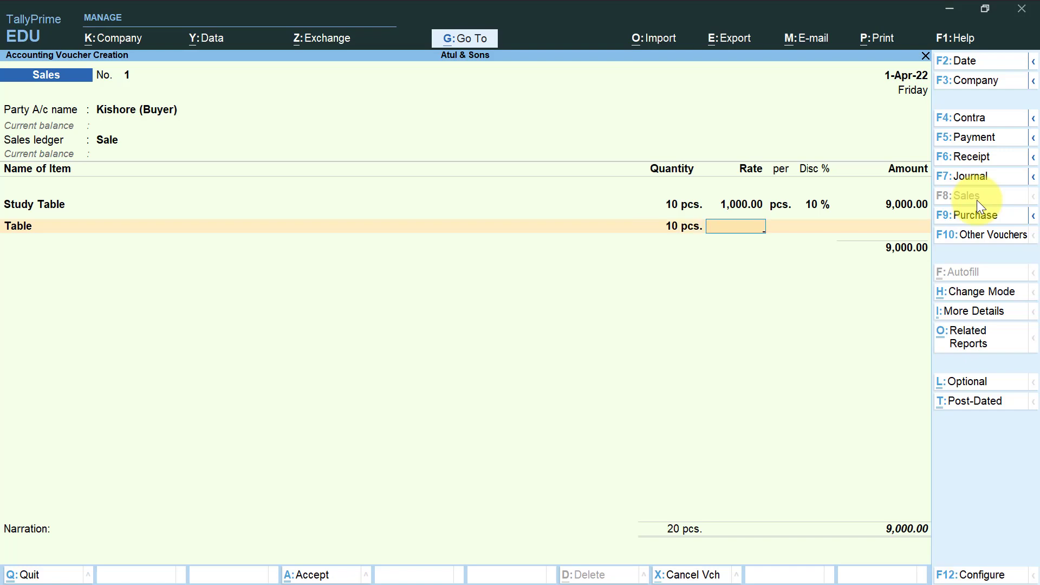
Set the Table item's rate to 10000 per pcs. and its discount to 5 %, accepting the calculated amount
type("10000")
key("Return")
key("Return")
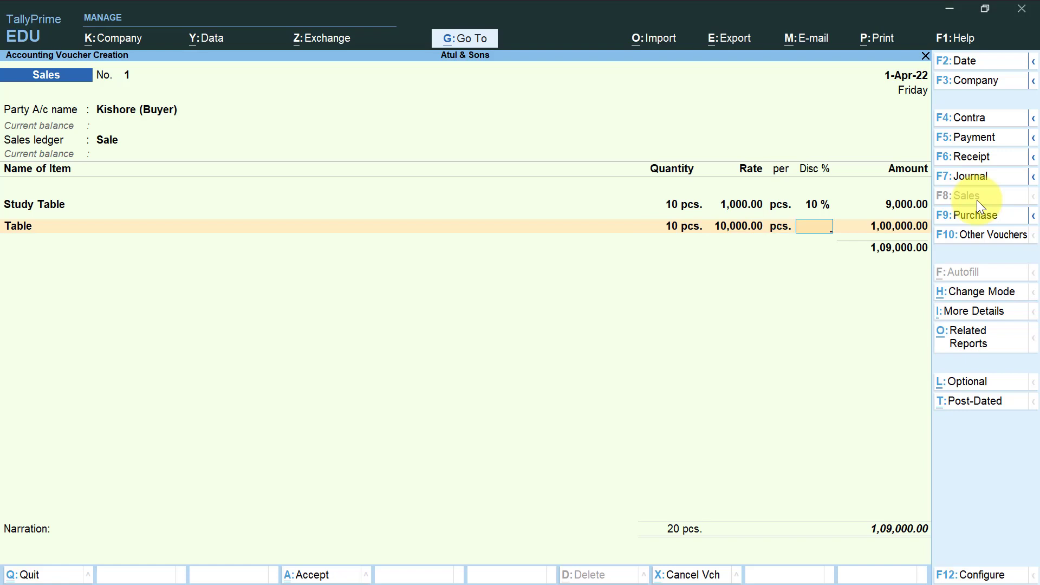
type("5")
key("Return")
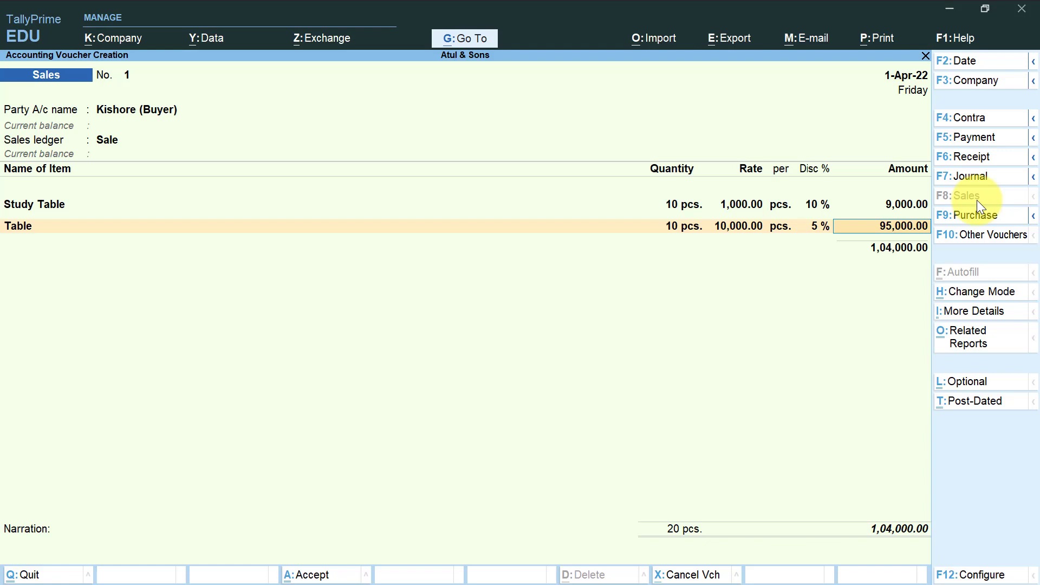
key("Return")
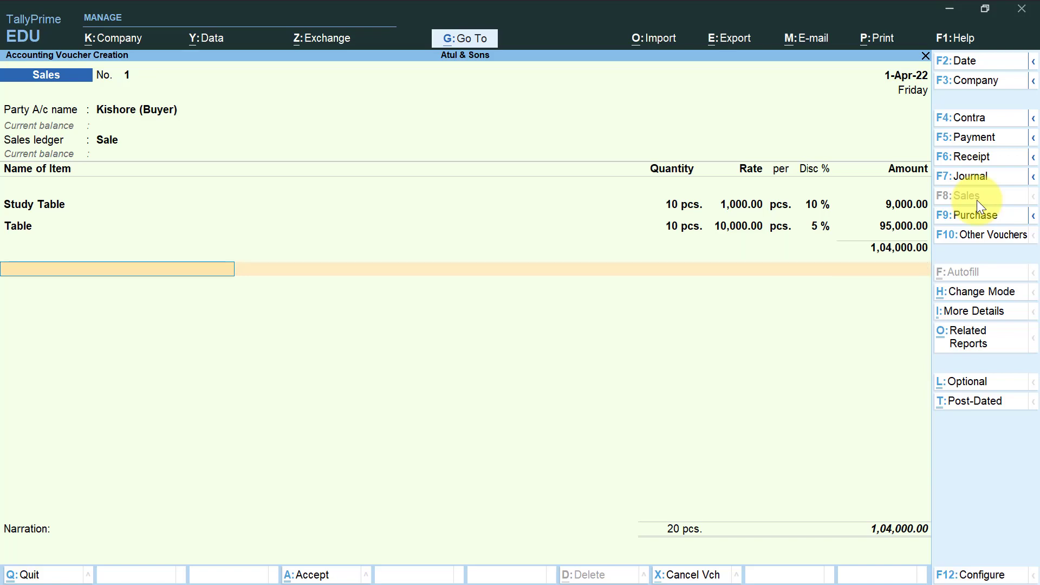
End the item list, accept the bill-wise details as a New Ref without a due date, and save the sales voucher
key("Return")
key("Return")
key("Return")
key("Return")
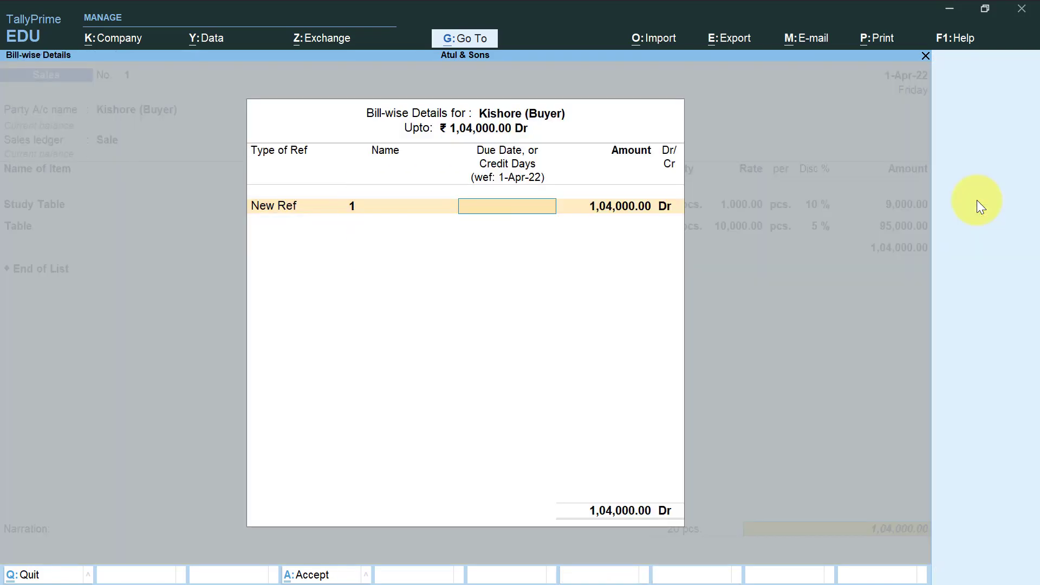
key("Return")
key("Return")
key("Return")
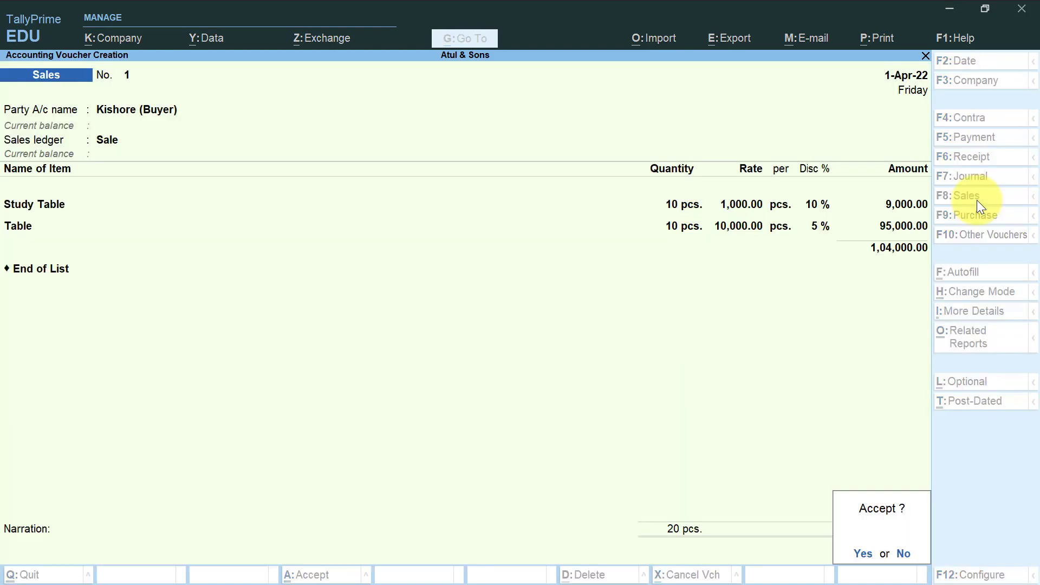
key("Return")
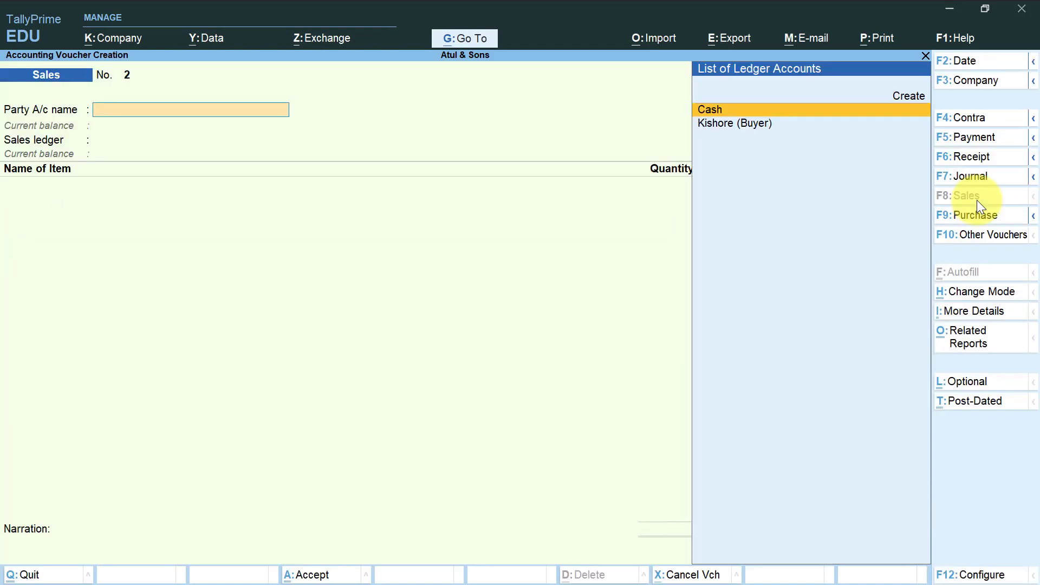
Reopen the saved sales voucher and display the print preview of its invoice
key("Page_Up")
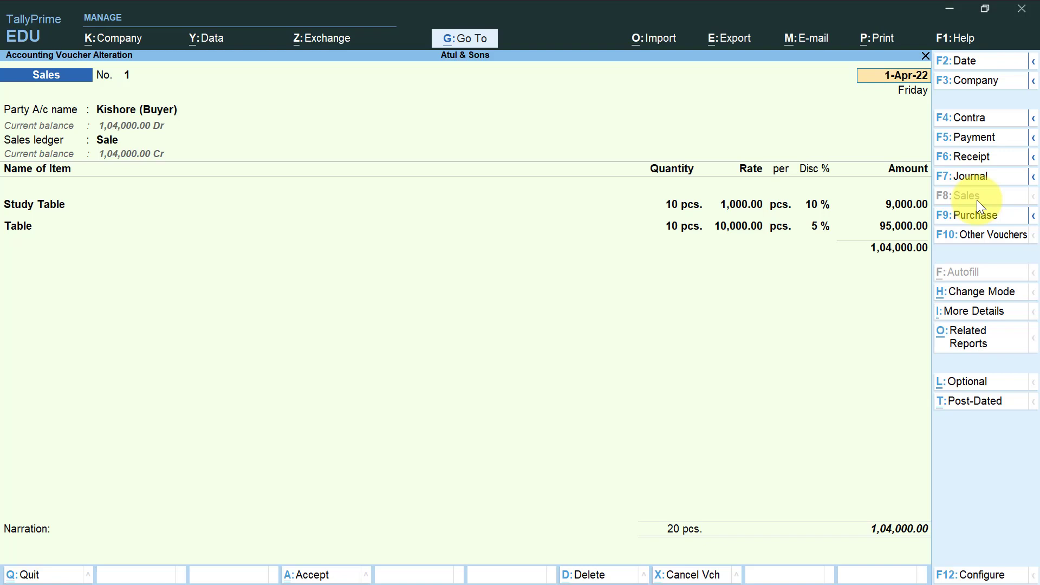
key("ctrl")
key("alt+p")
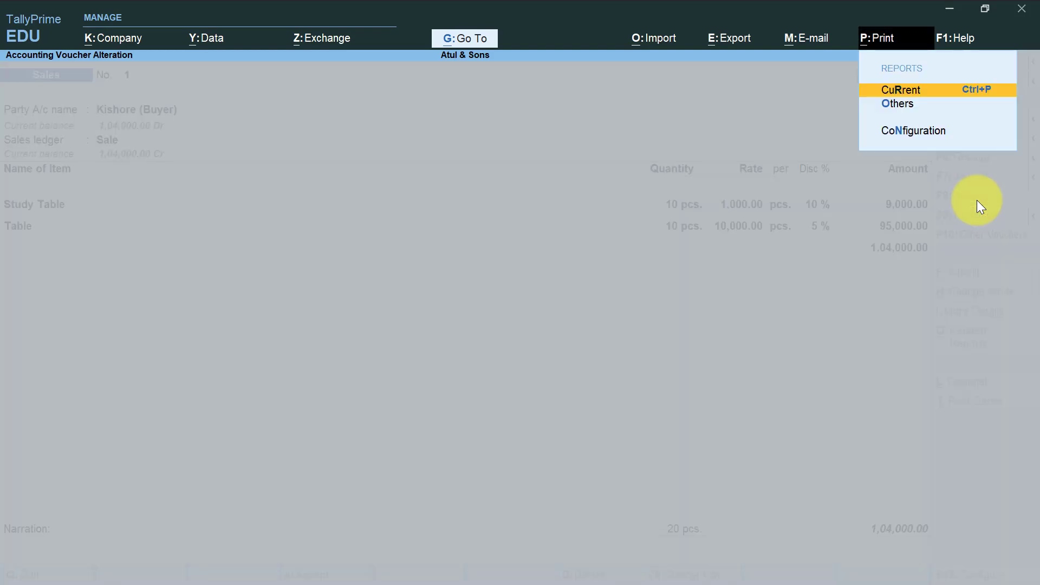
key("Return")
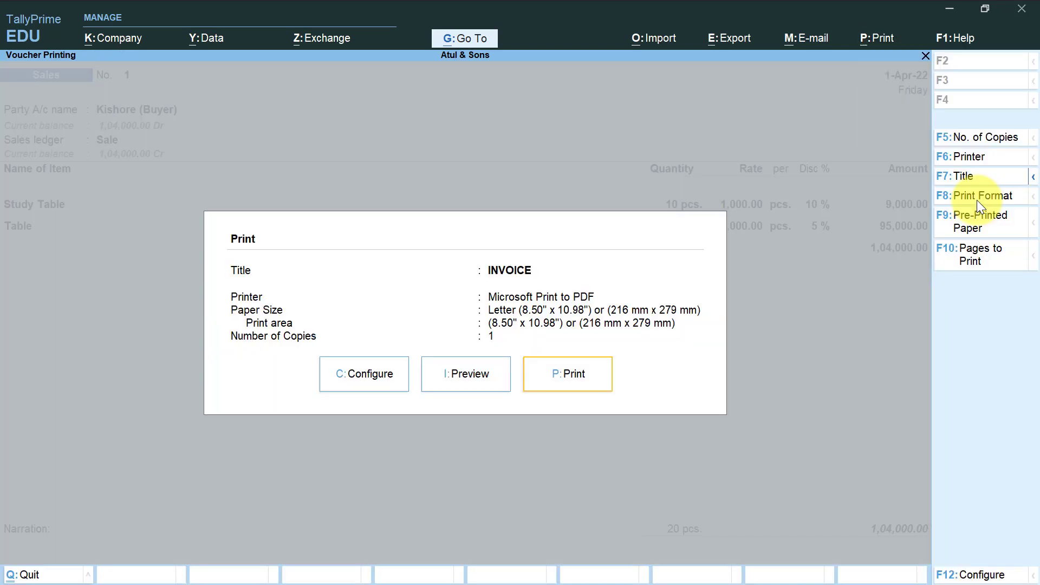
key("Left")
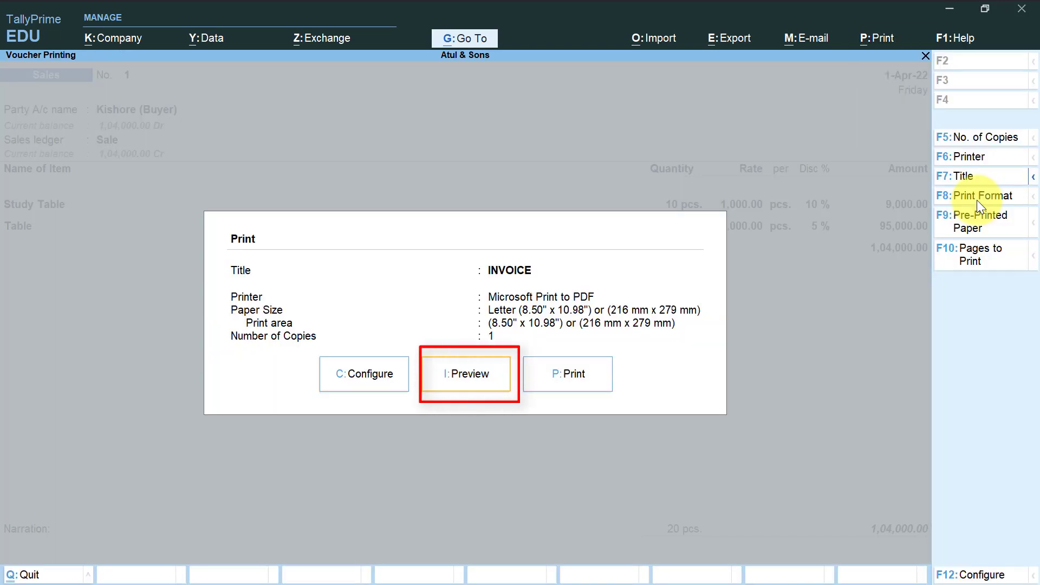
key("Return")
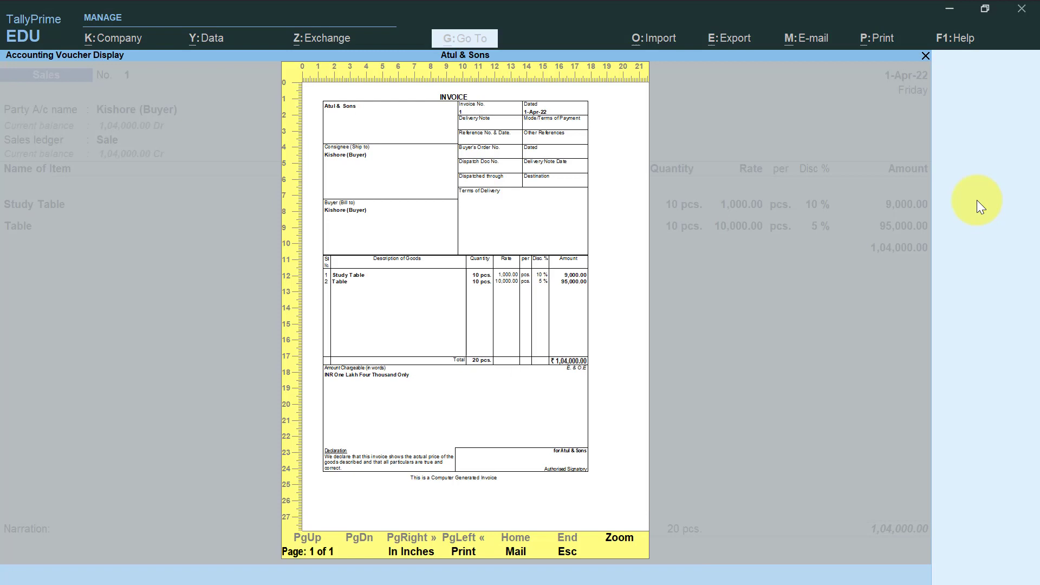
Enlarge the invoice preview, examine the item discounts and total, and return to the voucher
left_click(623, 536)
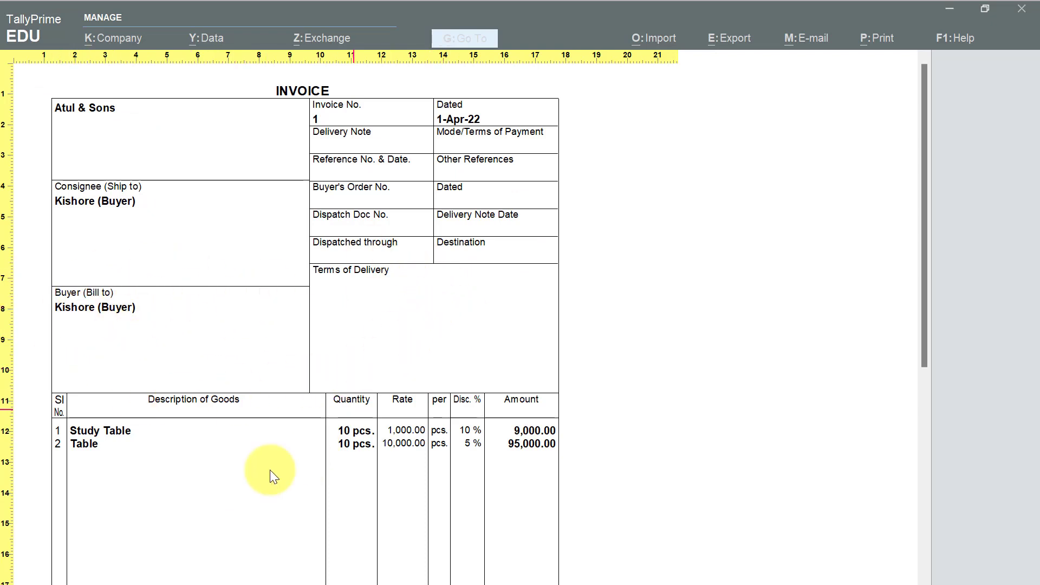
scroll(922, 216, "down", 1)
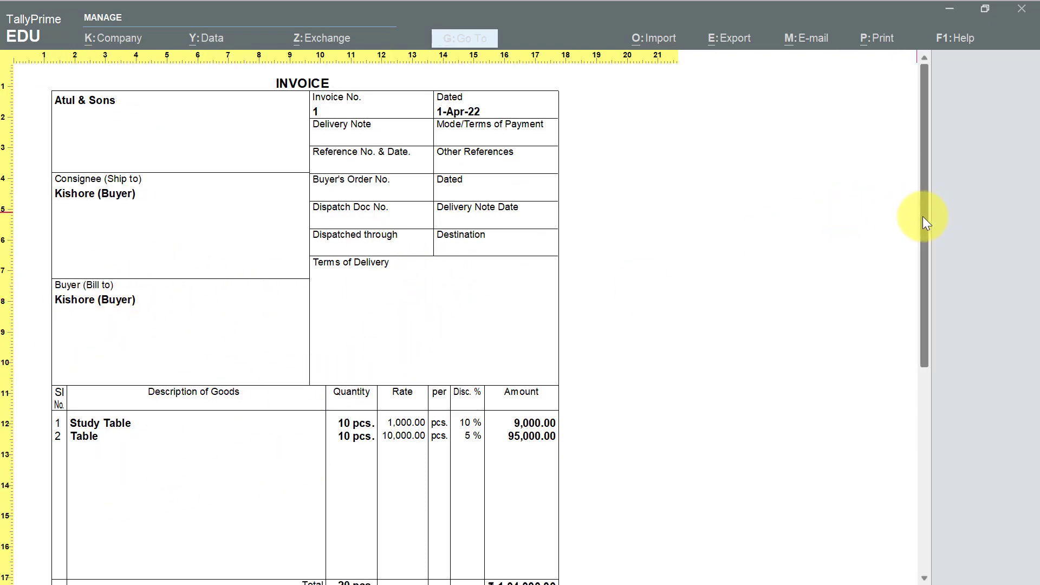
left_click_drag(922, 217, 927, 295)
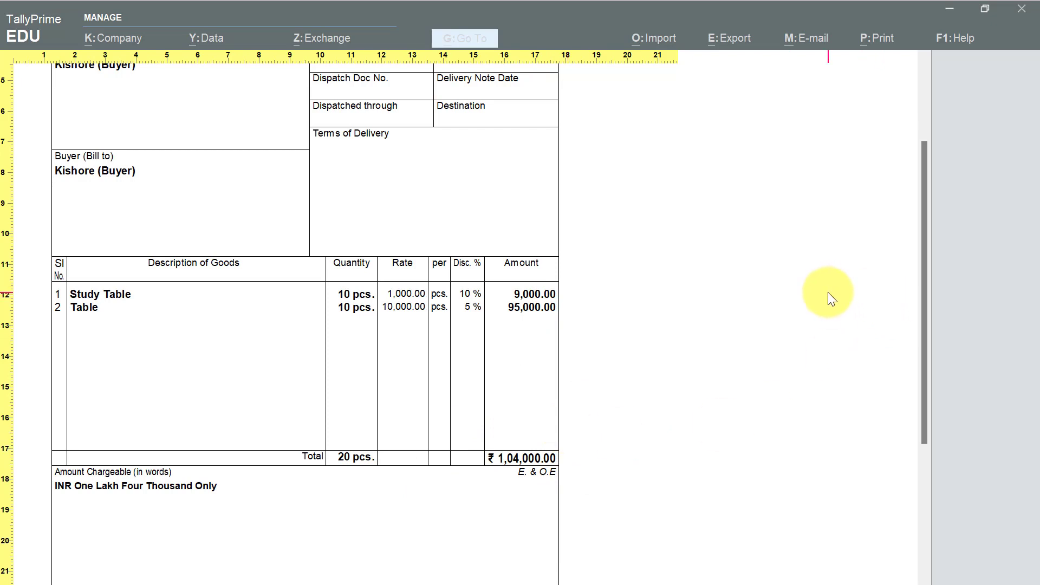
key("Escape")
key("Escape")
key("Escape")
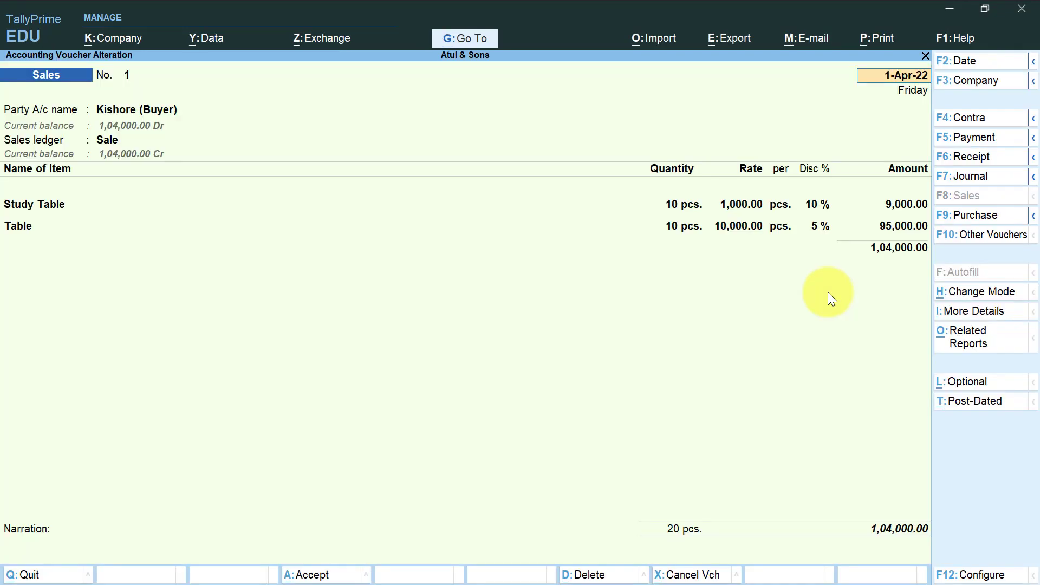
Leave the saved sales voucher without altering it and return to a blank sales voucher
key("BackSpace")
key("Escape")
key("y")
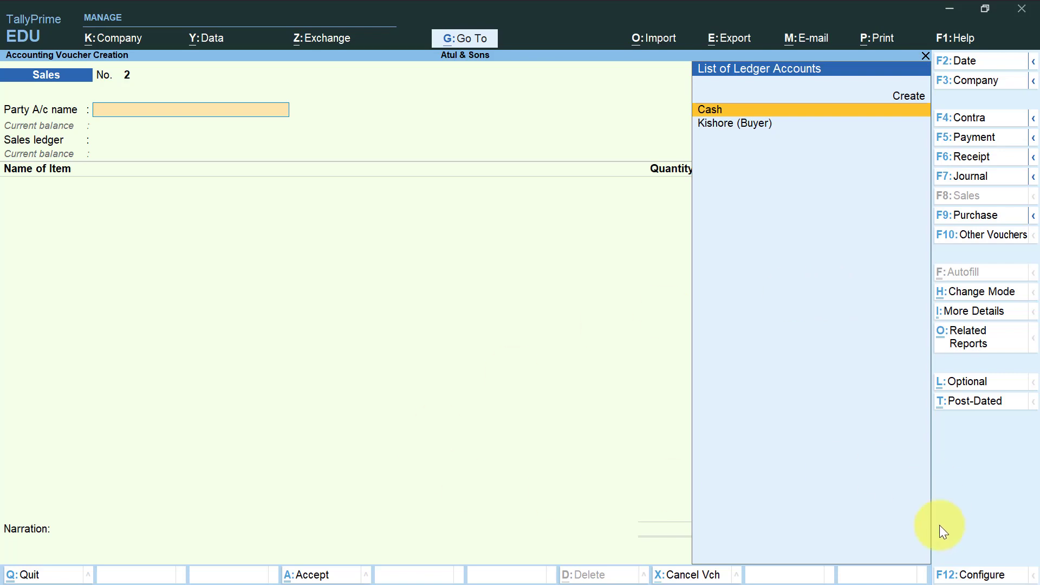
Set Show all configurations to Yes in the sales voucher configuration, save it, and exit to the Gateway of Tally
left_click(1002, 580)
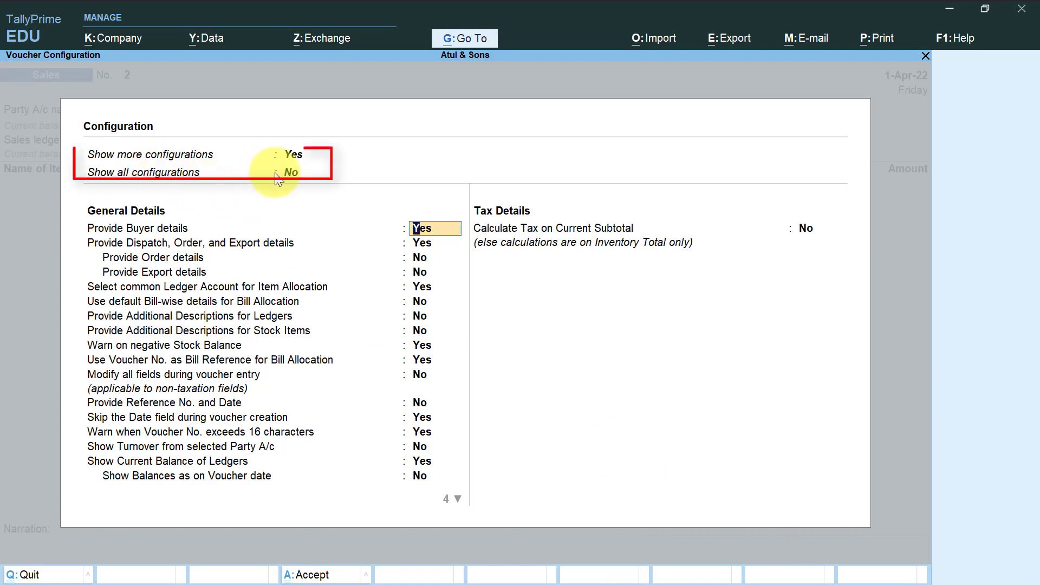
left_click(293, 181)
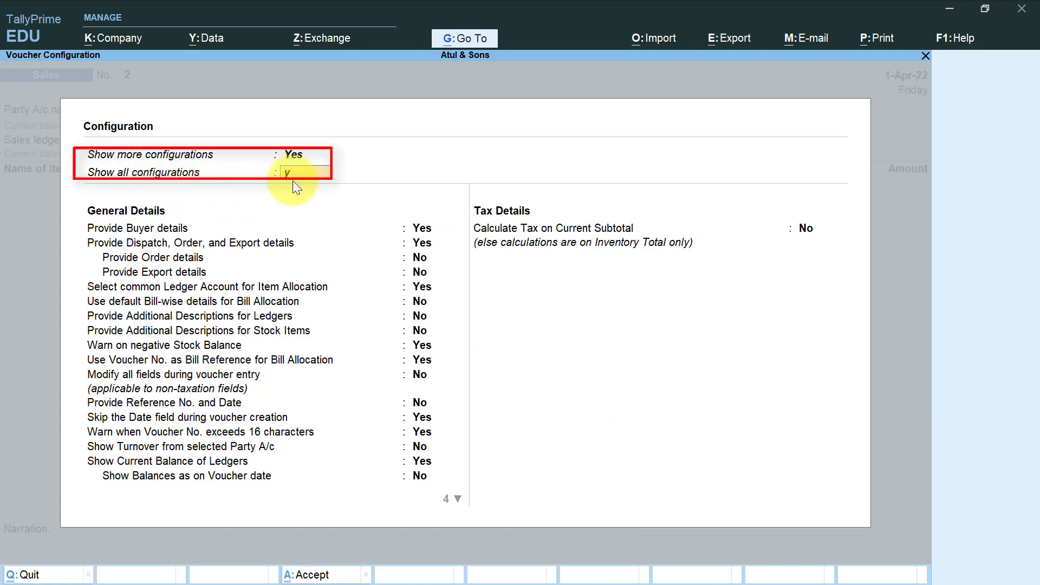
key("Return")
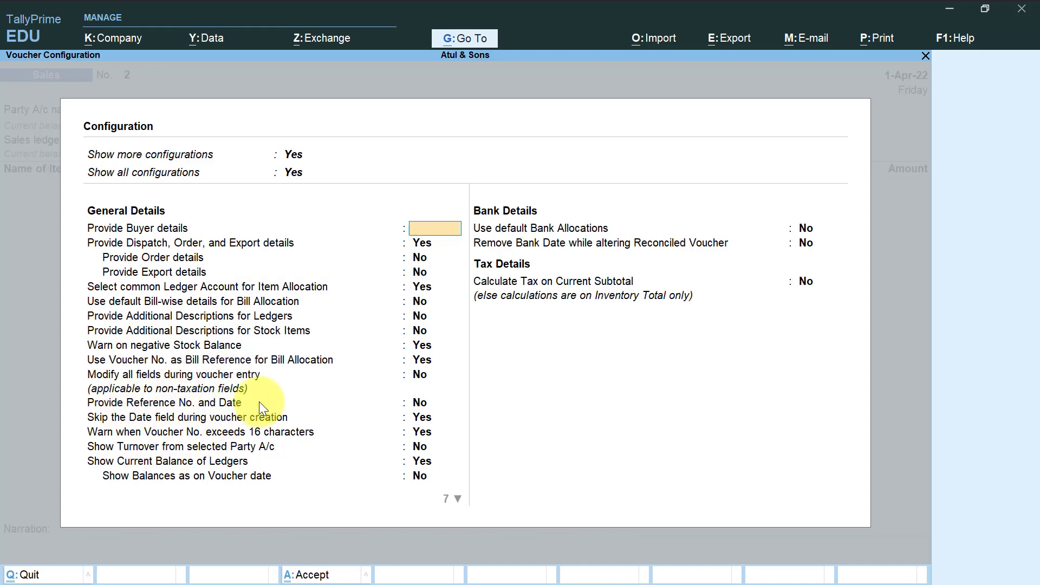
key("ctrl+a")
key("Escape")
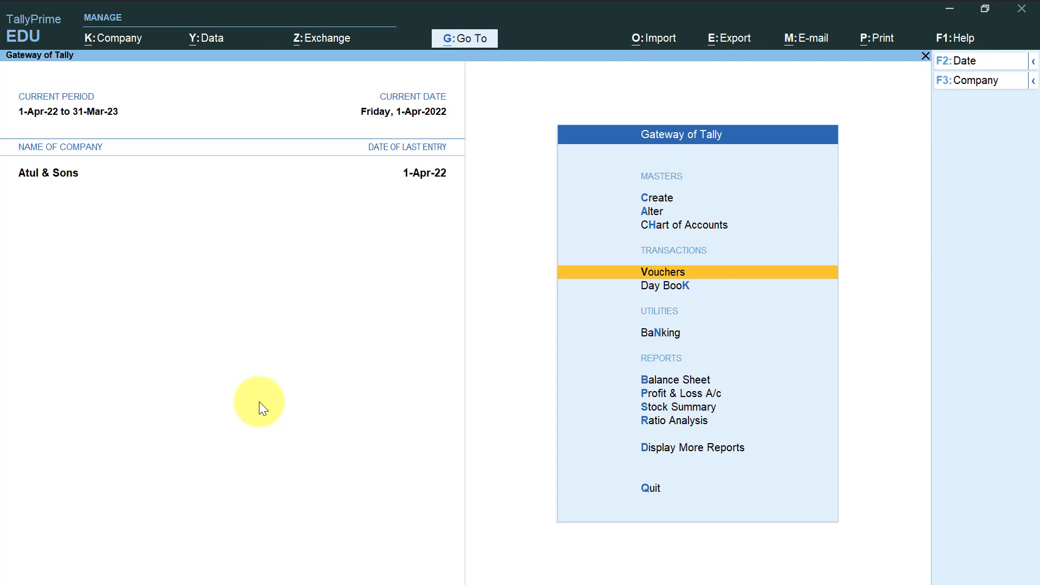
Set Enable Goods and Services Tax (GST) to Yes in the company features
key("F11")
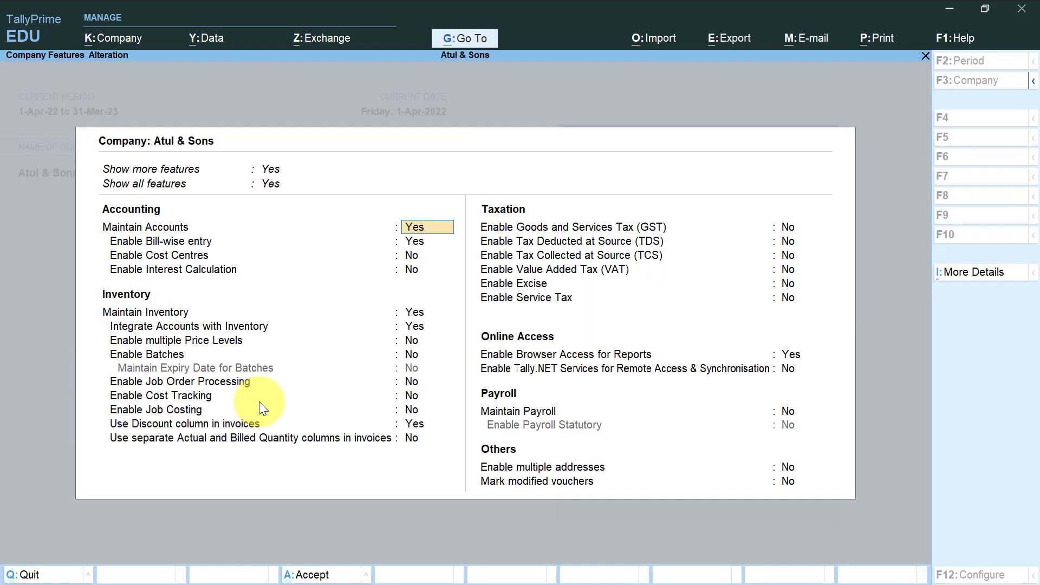
key("Right")
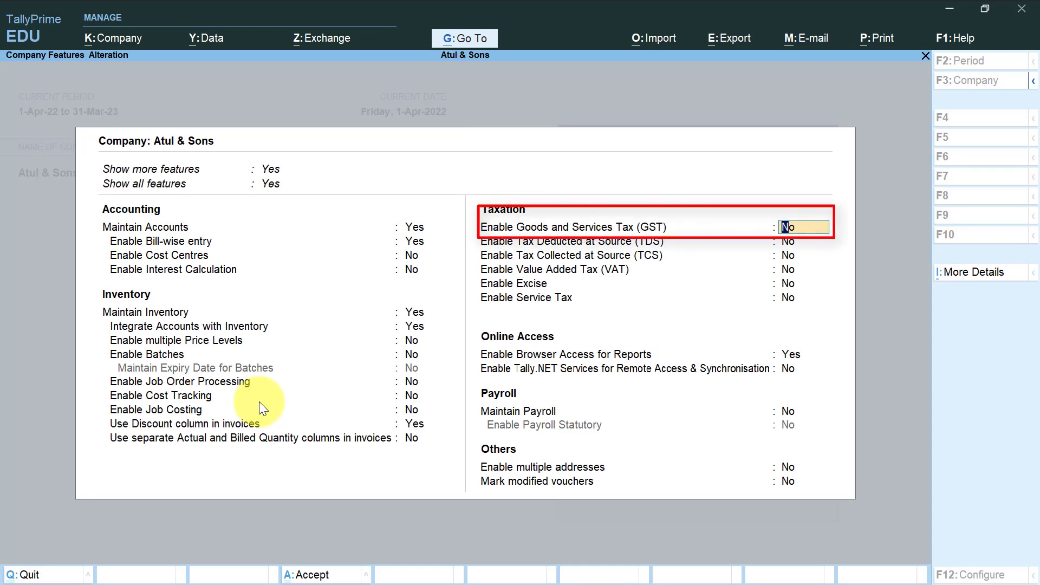
type("y")
key("Return")
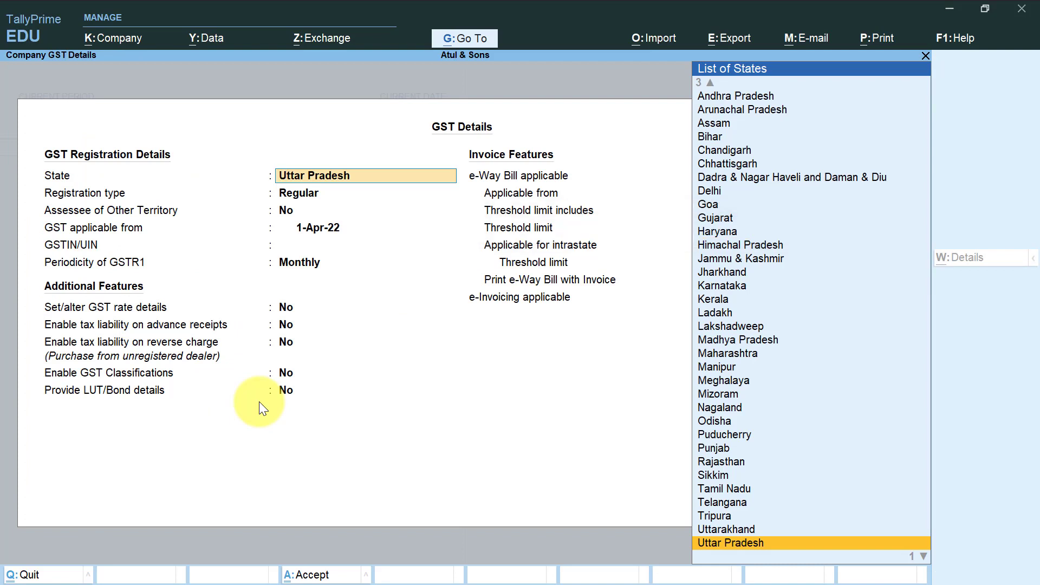
Accept Uttar Pradesh, Regular registration from 1-Apr-22 and Monthly GSTR1, leaving GSTIN/UIN blank and all additional GST features at No
key("Return")
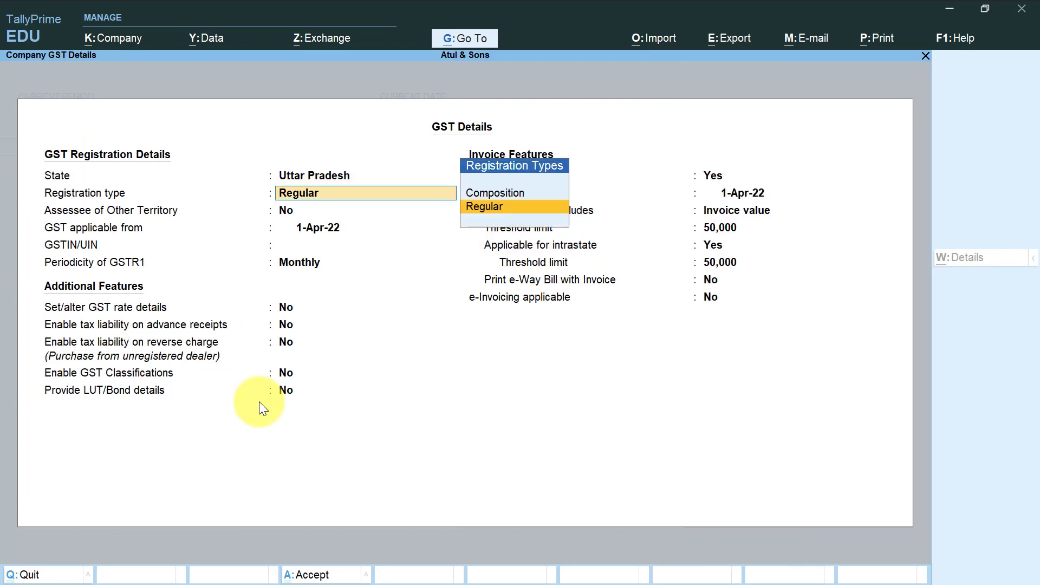
key("Return")
key("Return")
key("Return")
key("Return")
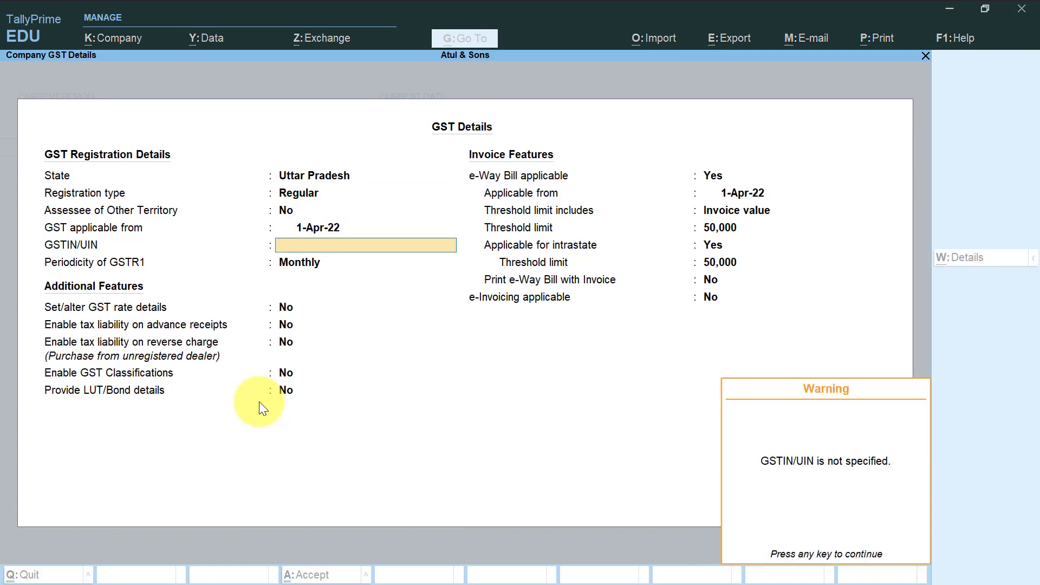
key("Return")
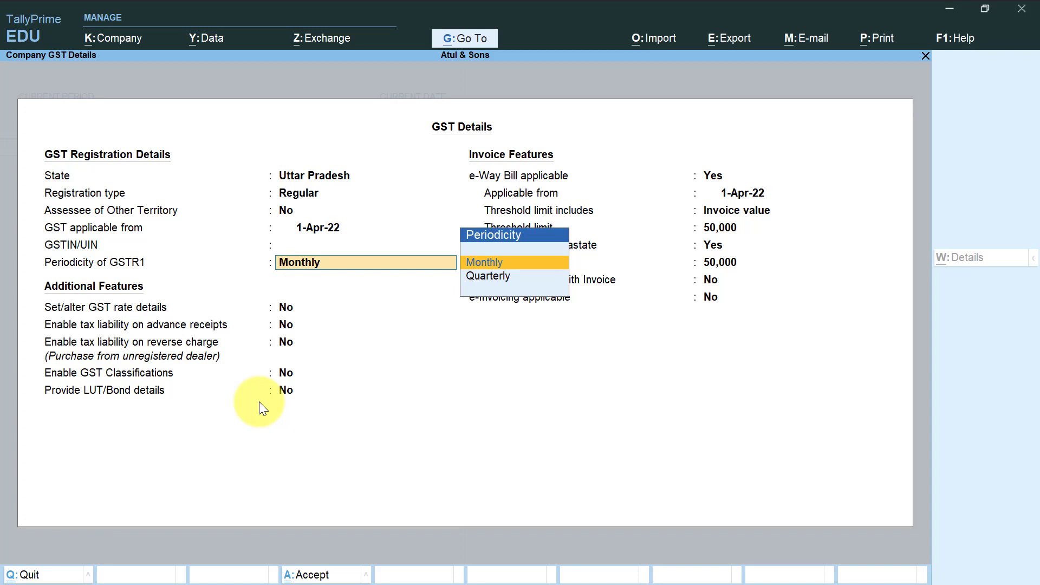
key("Return")
key("Return")
key("Return")
key("Return")
key("Return")
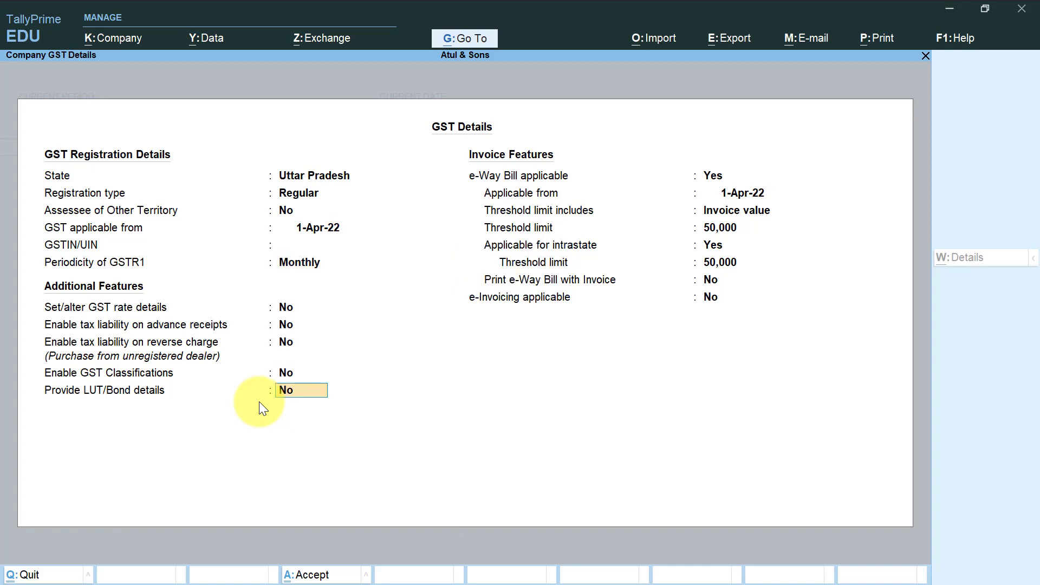
key("Return")
Accept the e-Way Bill settings with 50,000 threshold limits, keep e-Invoicing at No, and save the company features
key("Return")
key("Return")
key("Return")
key("Return")
key("Return")
key("Return")
key("Return")
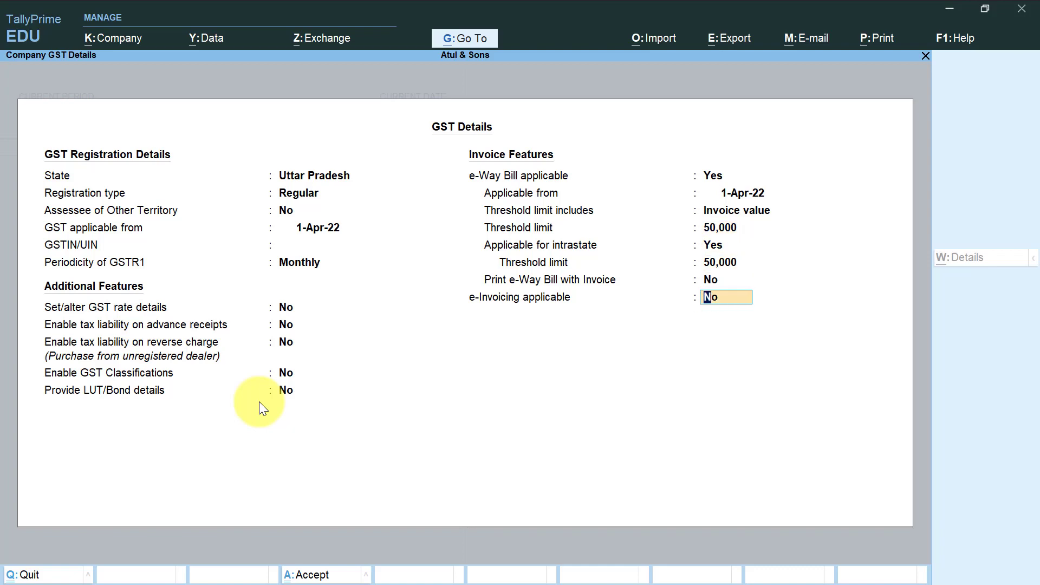
key("Return")
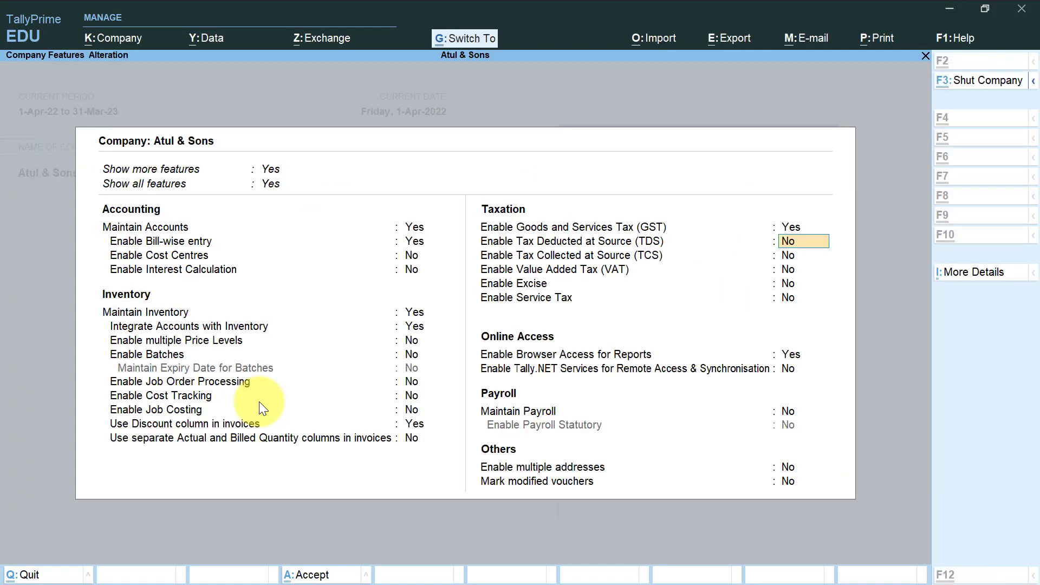
key("ctrl+a")
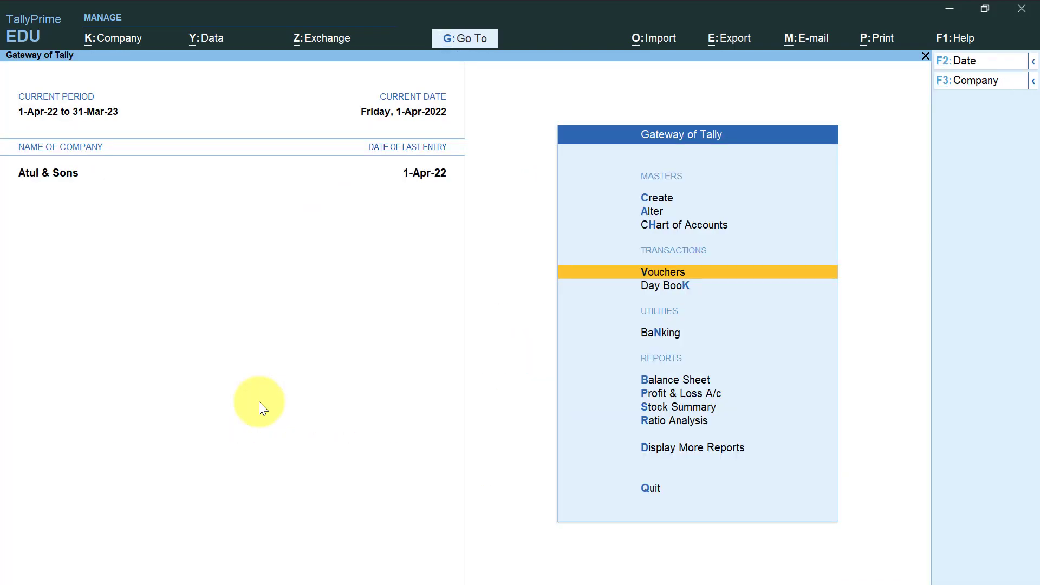
In a new sales voucher's configuration, keep Provide Cash/Trade Discount at Yes and save the configuration
key("Return")
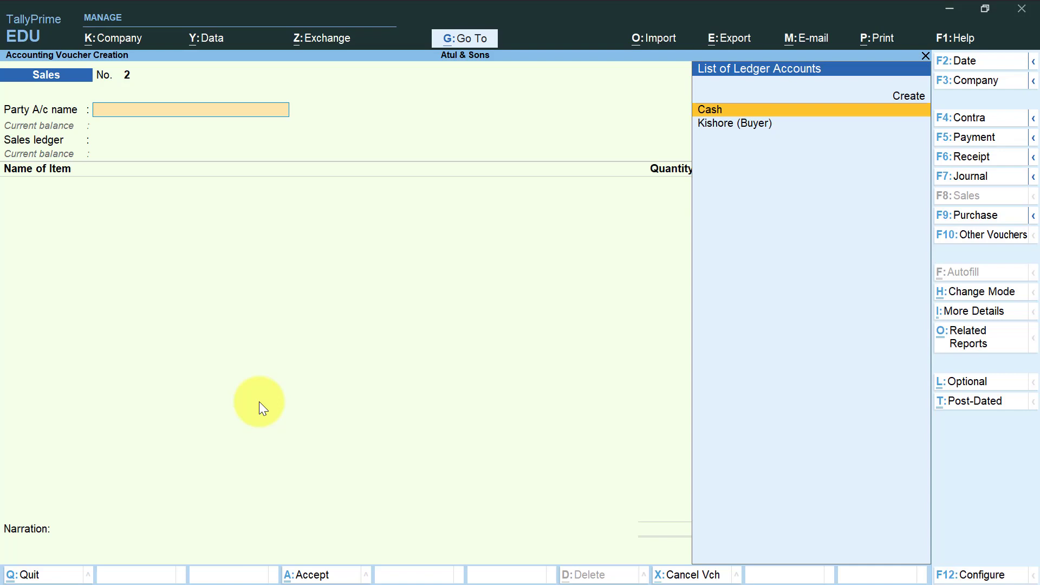
left_click(985, 573)
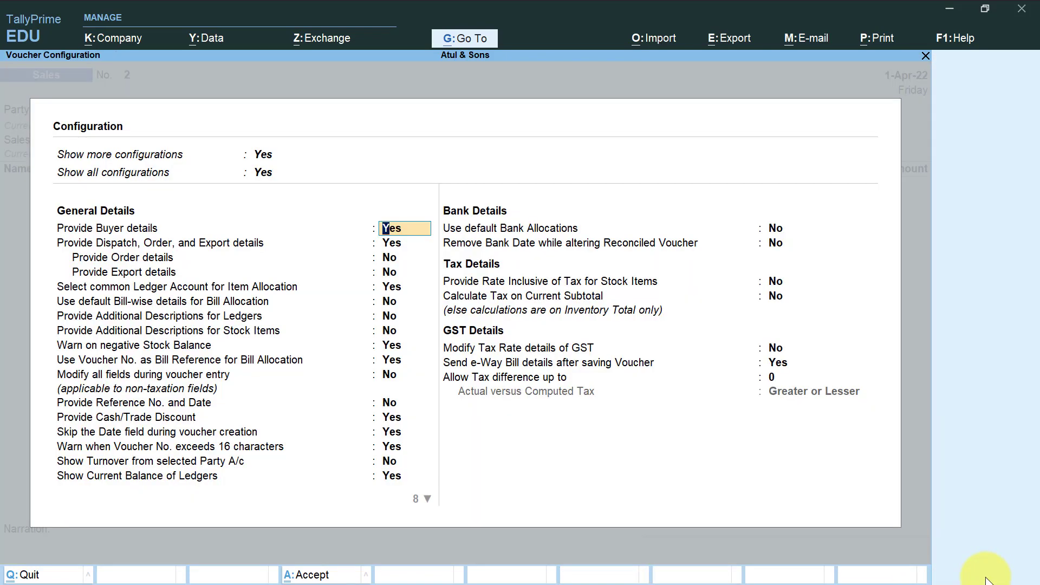
key("Return")
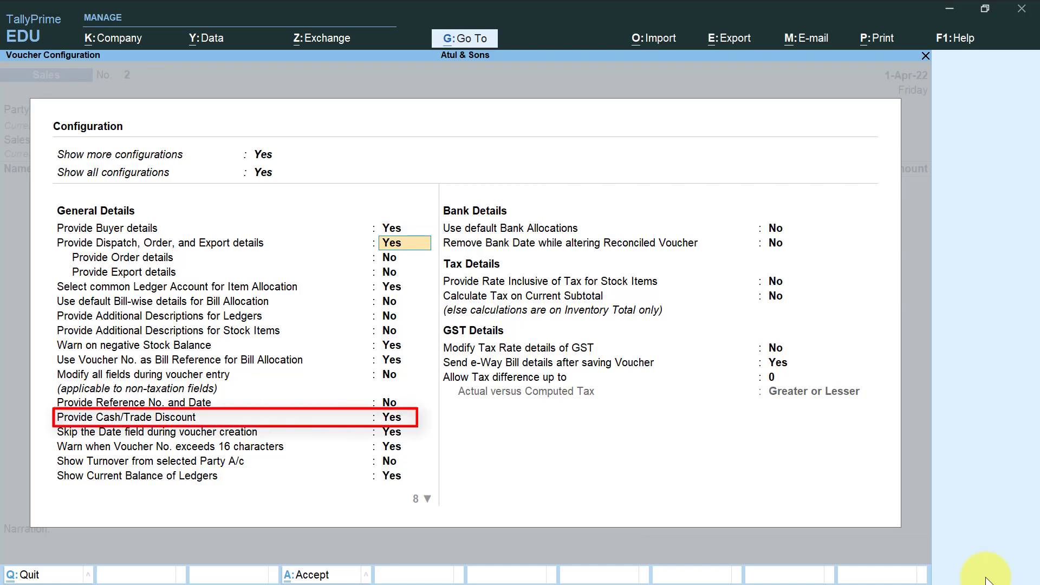
key("Return")
key("Return")
key("Return")
key("Return")
key("Return")
key("Return")
key("Return")
key("Return")
key("Return")
key("Return")
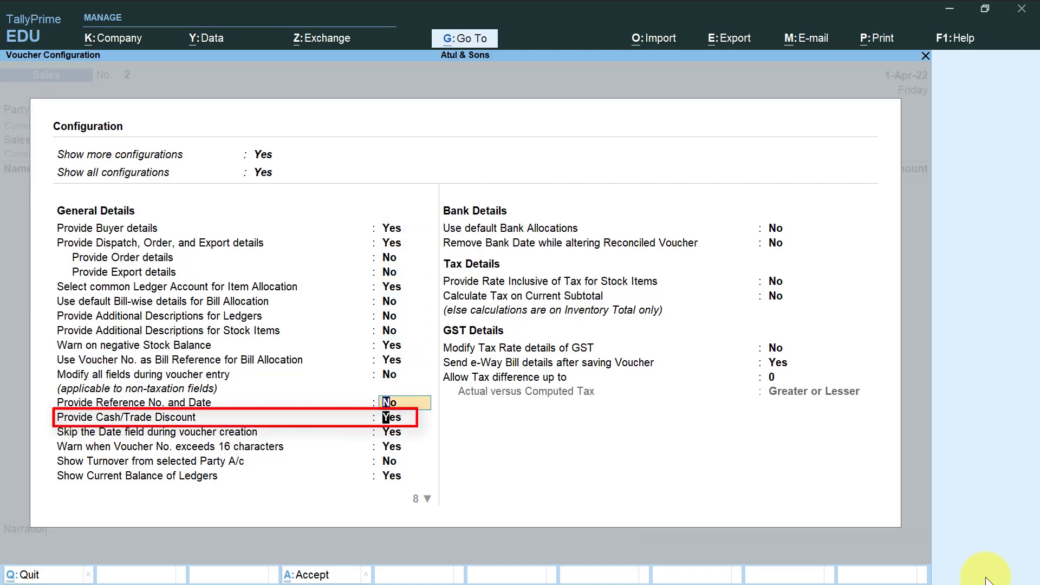
key("Return")
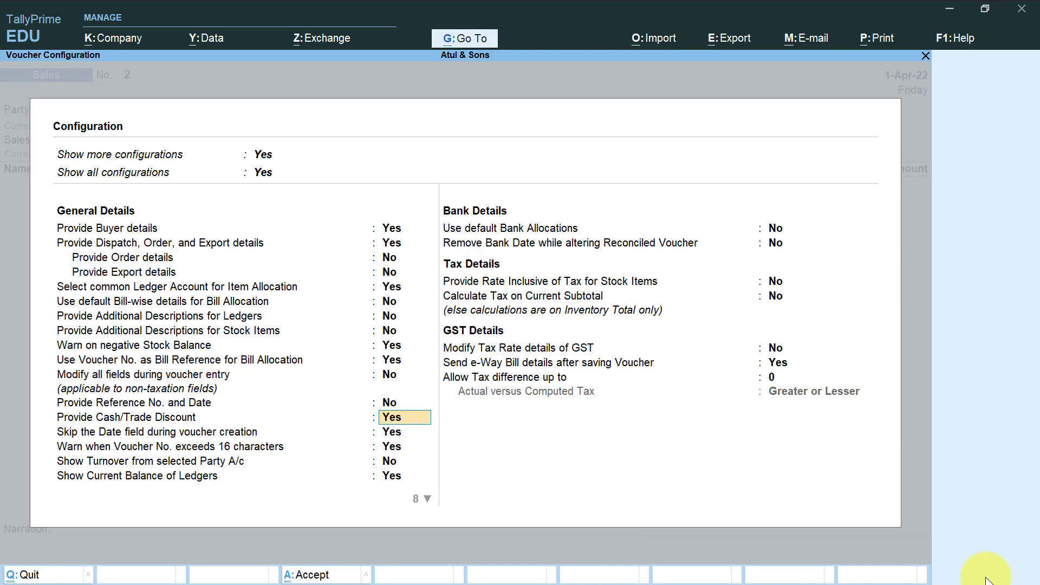
key("ctrl")
key("ctrl+a")
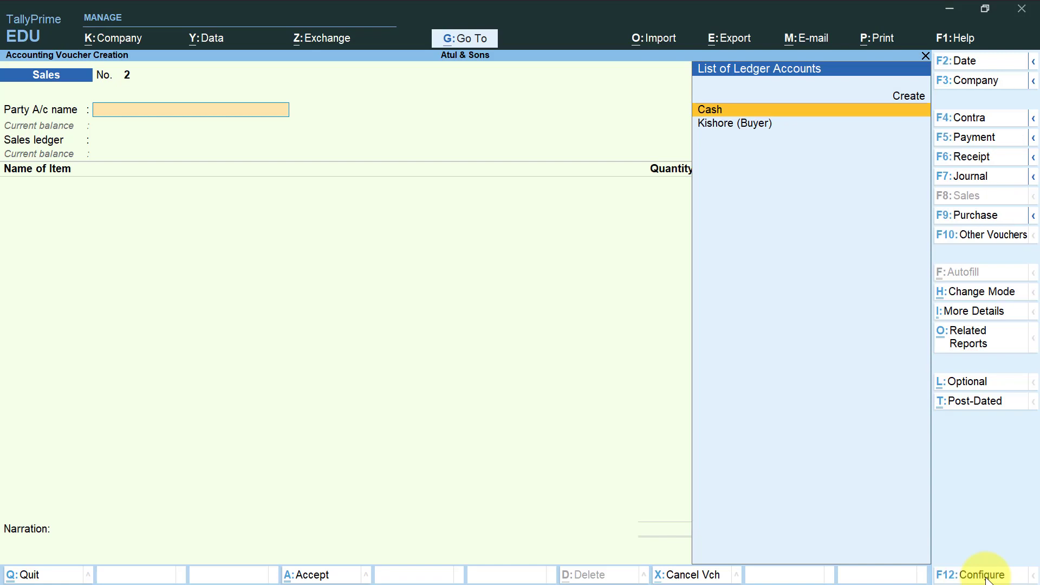
Select the buyer's party account, accept the default dispatch and party details, and choose the Sale ledger
key("Down")
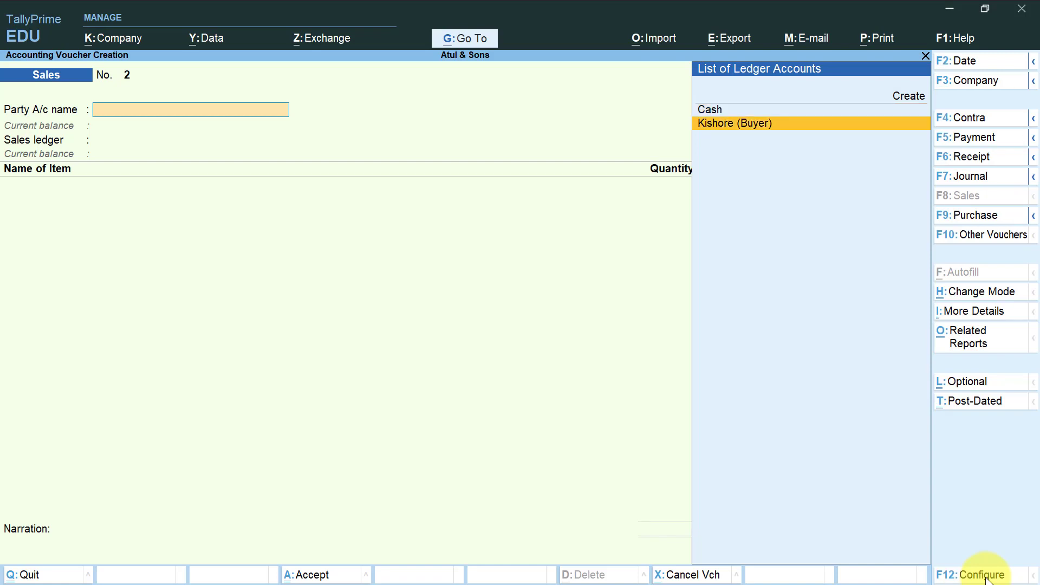
key("Return")
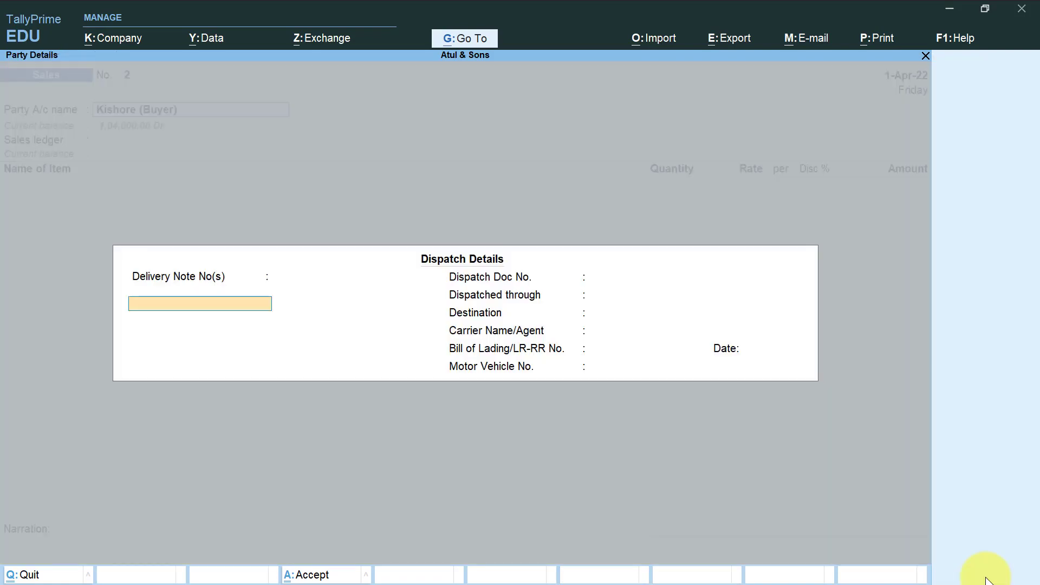
key("ctrl+a")
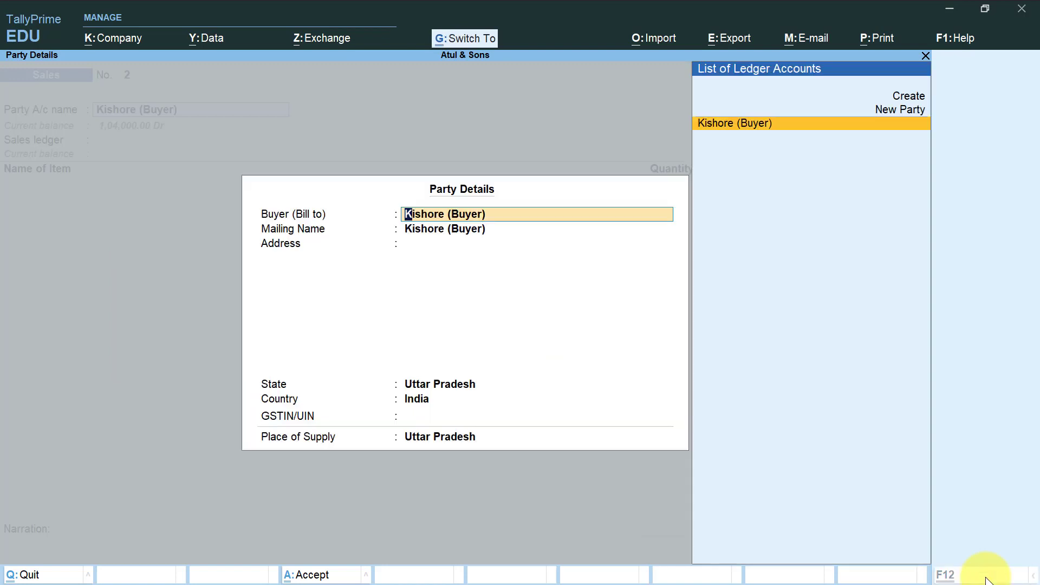
key("ctrl+a")
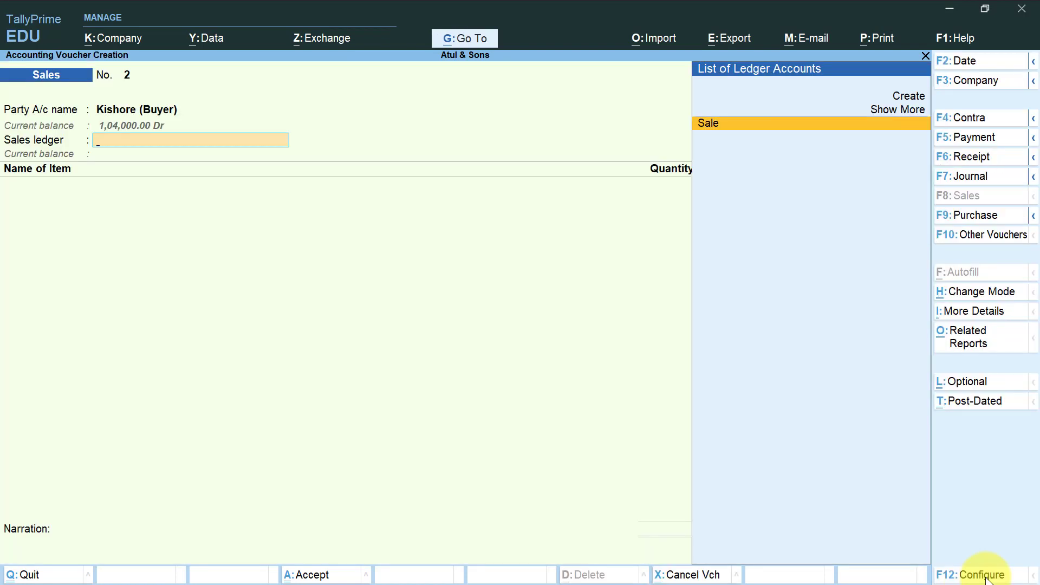
key("Return")
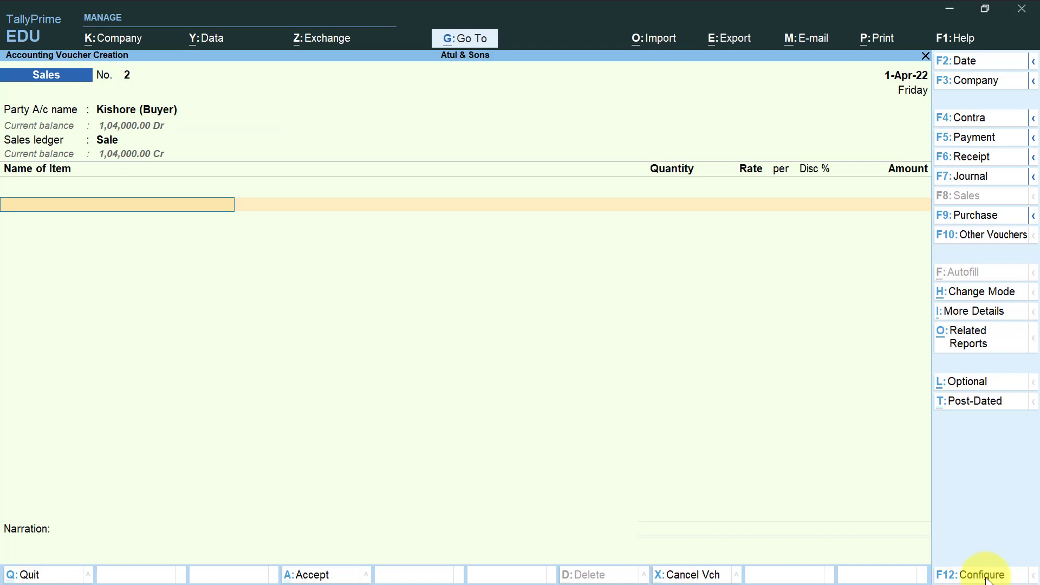
Add the Study Table stock item to the voucher with a quantity of 10 pcs
key("Down")
key("Down")
key("Down")
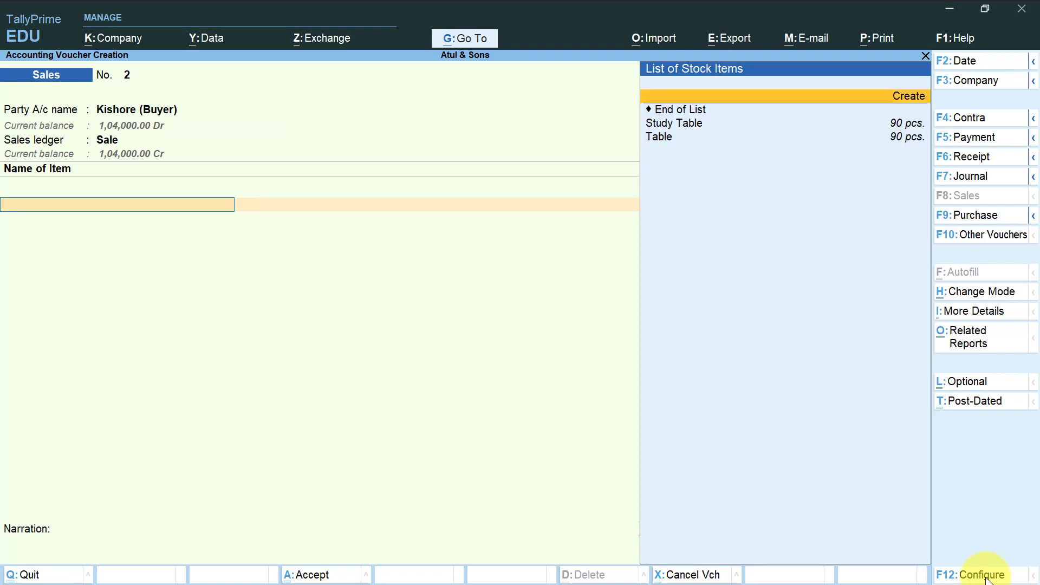
key("Return")
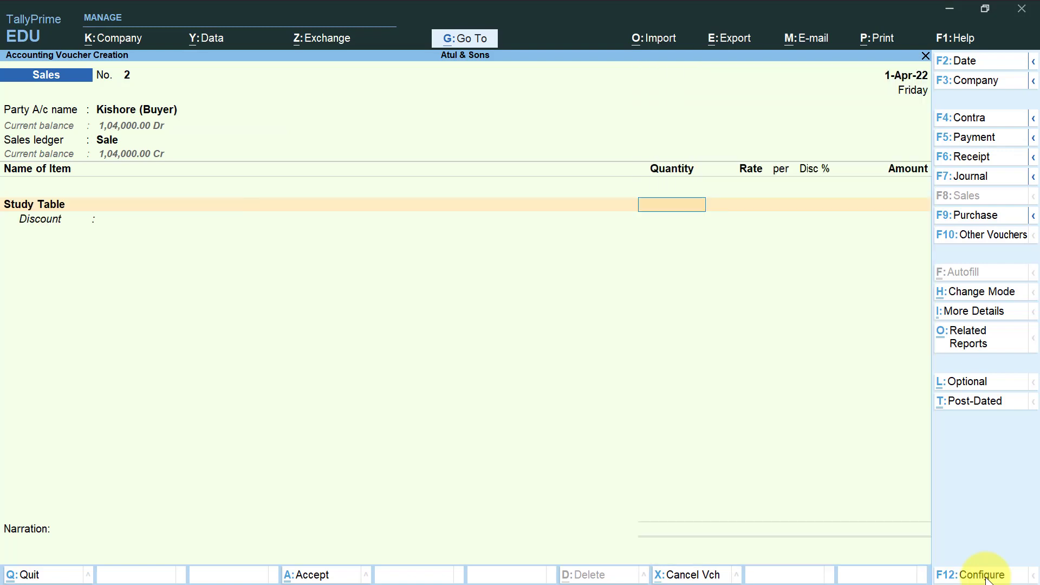
type("10")
key("Return")
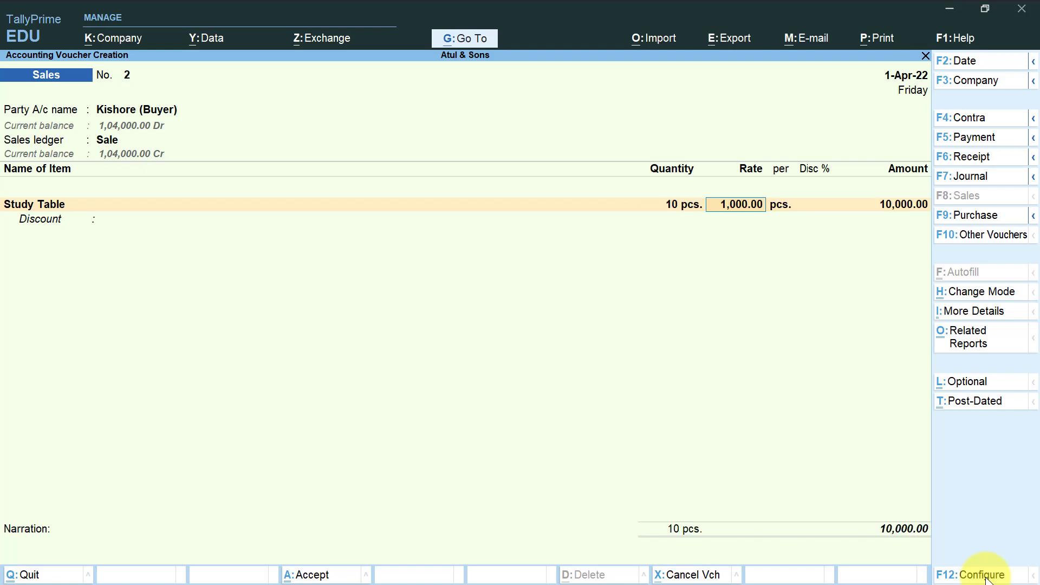
Accept the Study Table's rate of 1,000.00 per pcs., leave Disc % blank, and enter 10 % in the discount line below the item
key("Return")
key("Return")
key("Return")
key("Return")
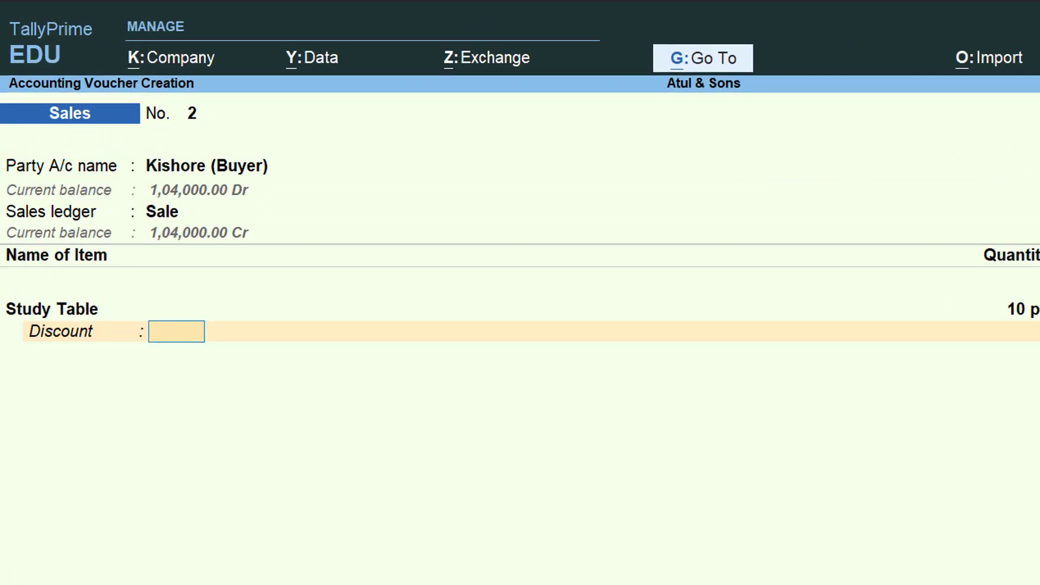
type("10")
key("Return")
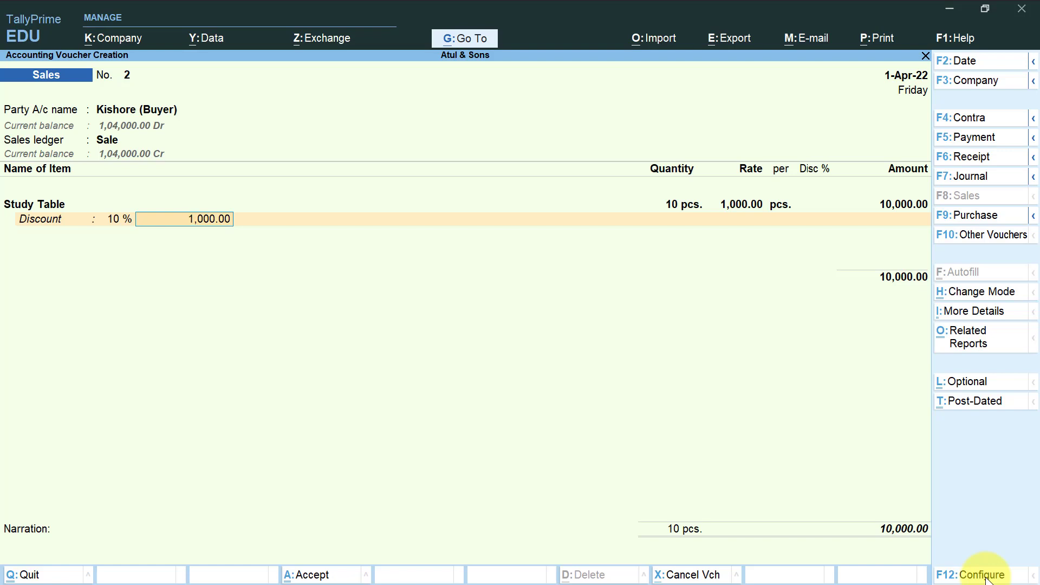
key("Return")
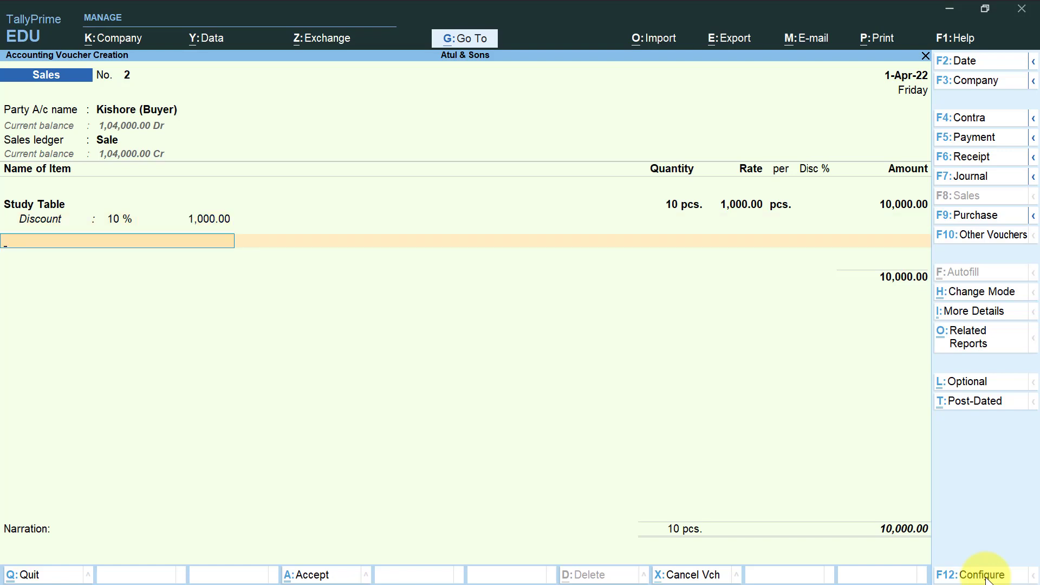
Add the Table stock item as the second entry with a quantity of 10 pcs
key("Down")
key("Down")
key("Down")
key("Down")
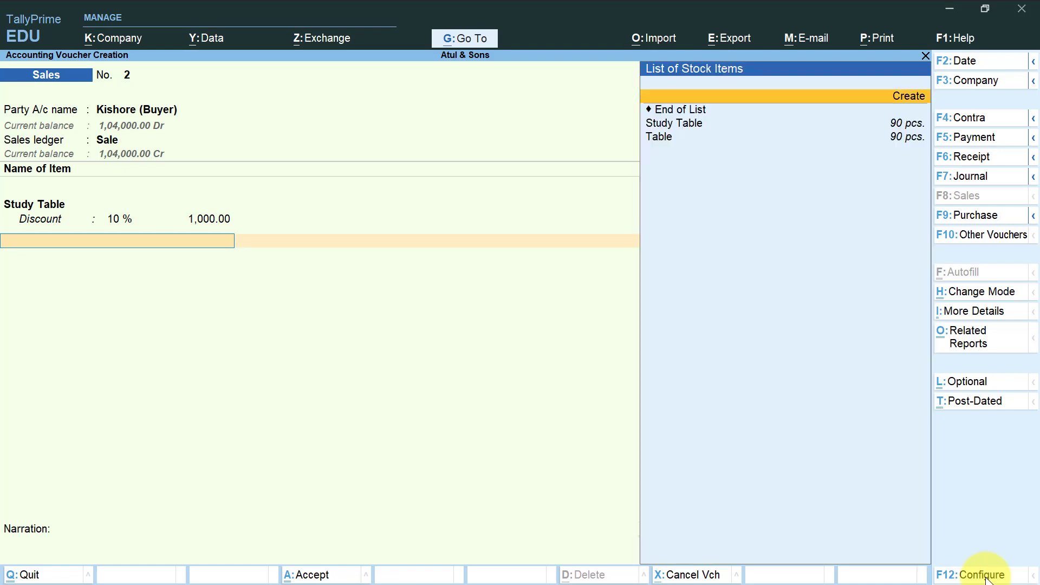
key("Return")
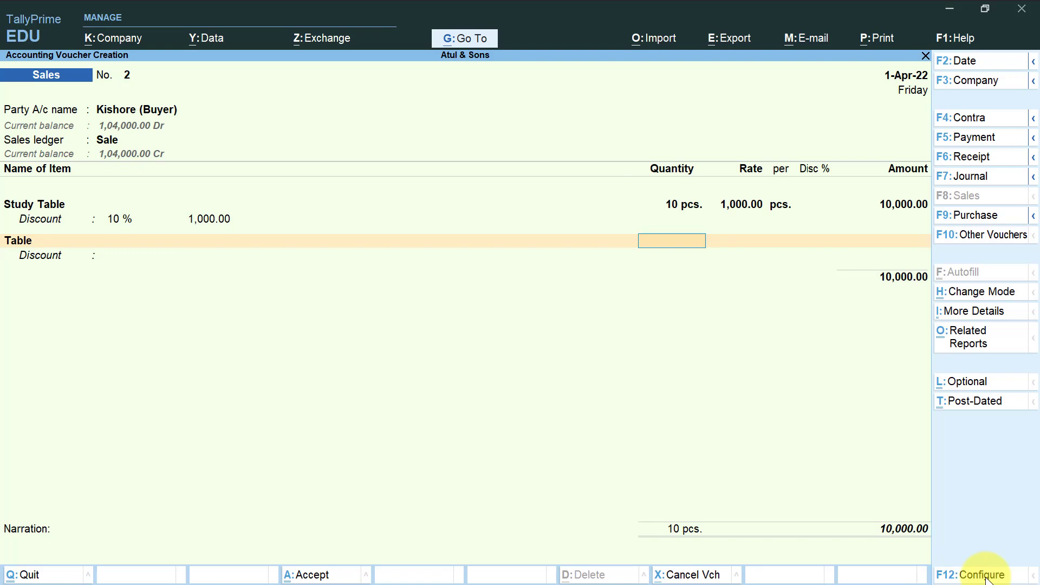
type("10")
key("Return")
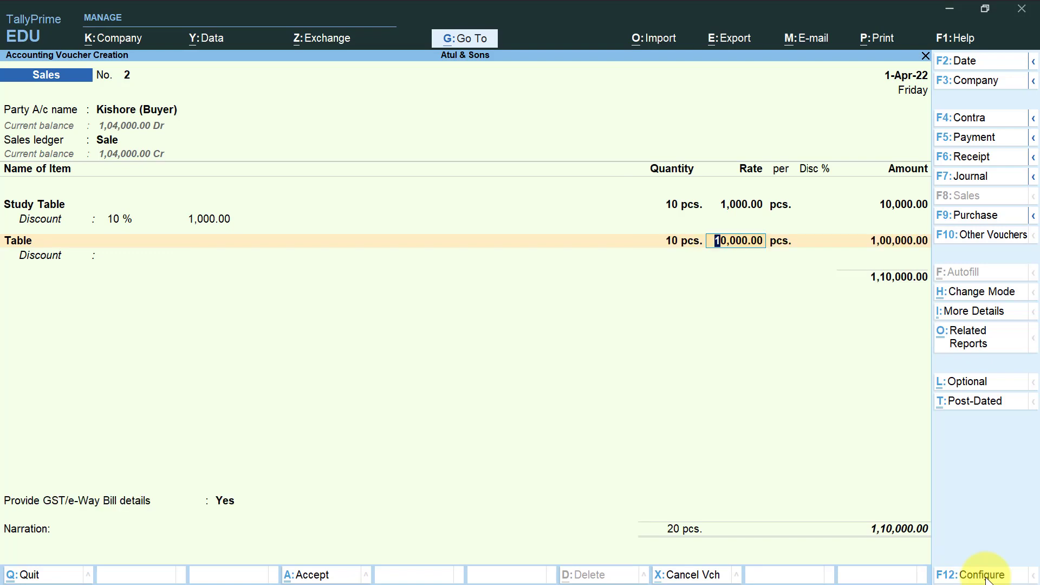
Accept the Table's rate of 10,000.00 per pcs., enter a flat discount amount of 1000 with no percentage, and end the item list
key("Return")
key("Return")
key("Return")
key("Return")
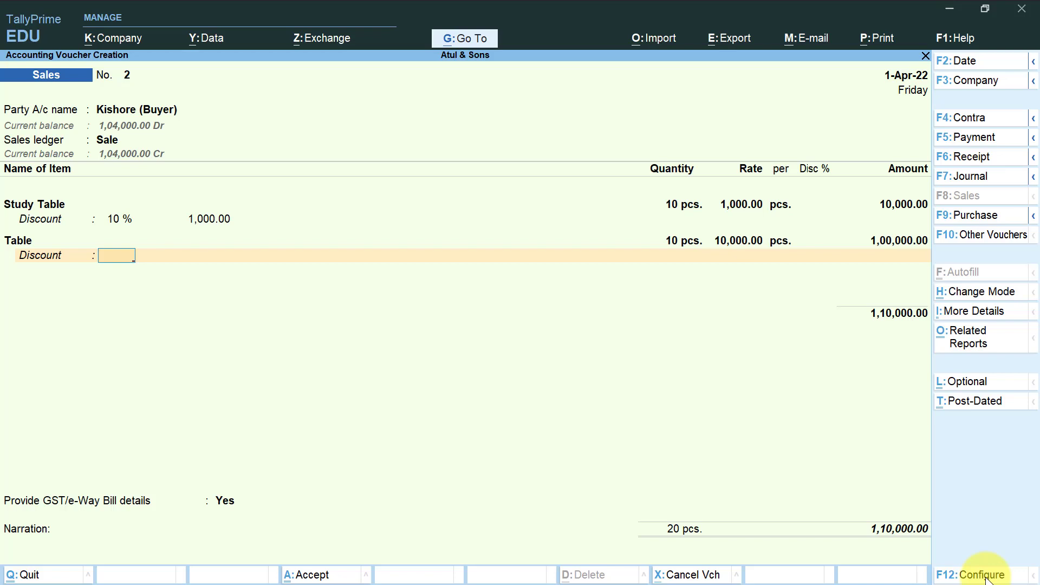
key("Return")
type("1000")
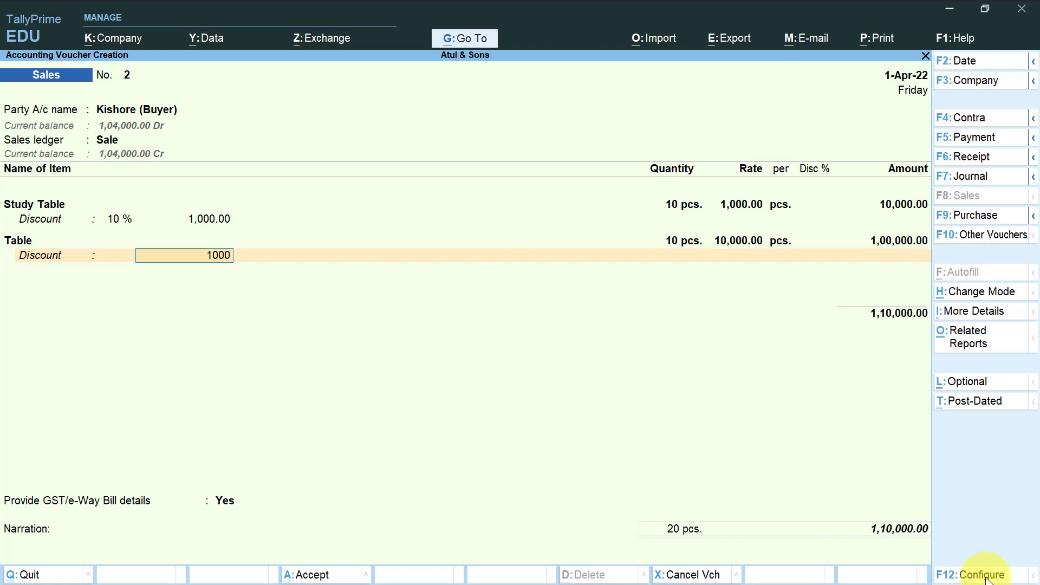
key("Return")
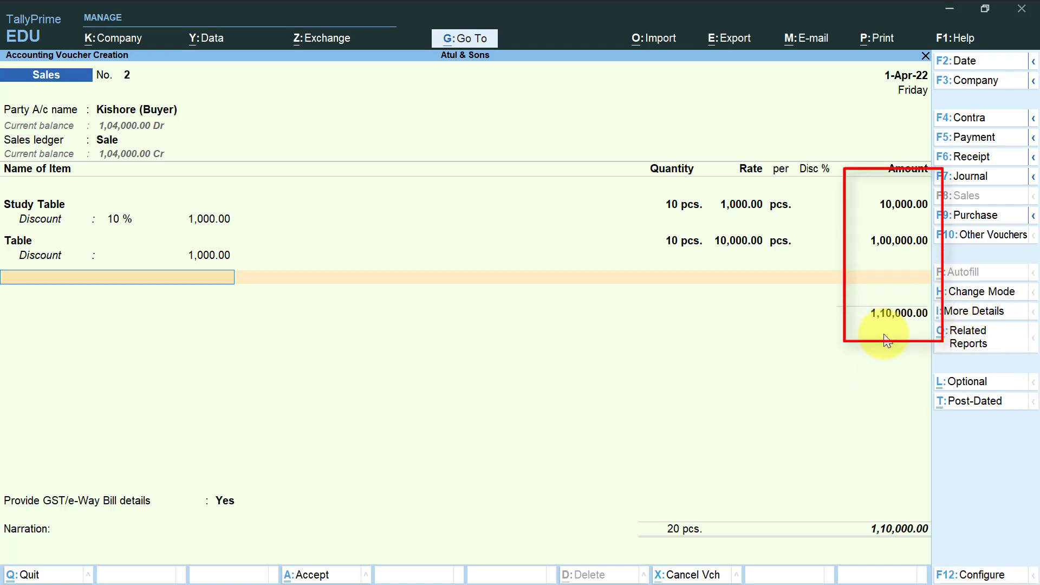
key("Return")
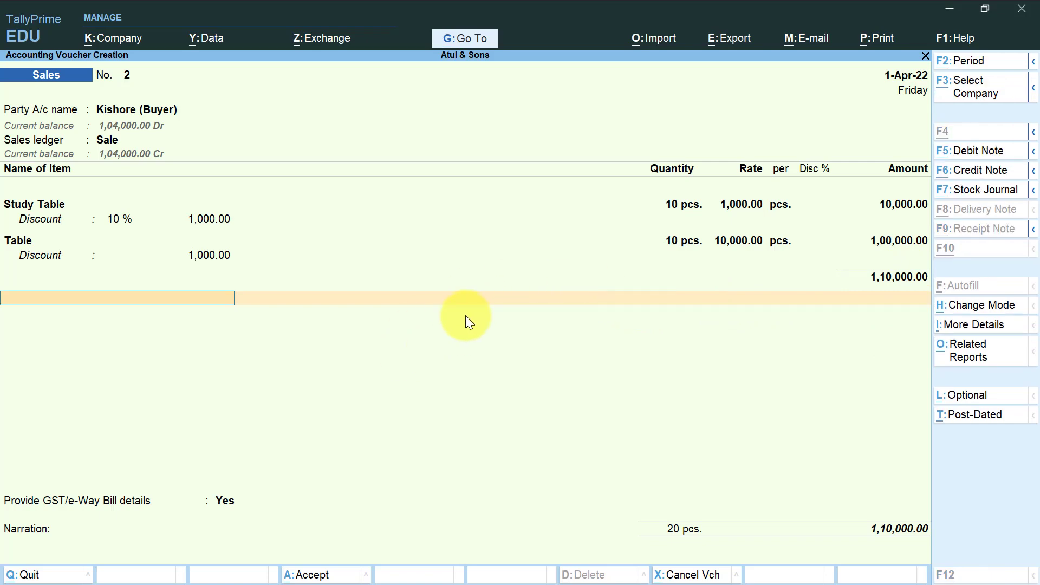
Create a ledger named Discount Allowed from within the voucher and place it under Indirect Expenses
key("alt+c")
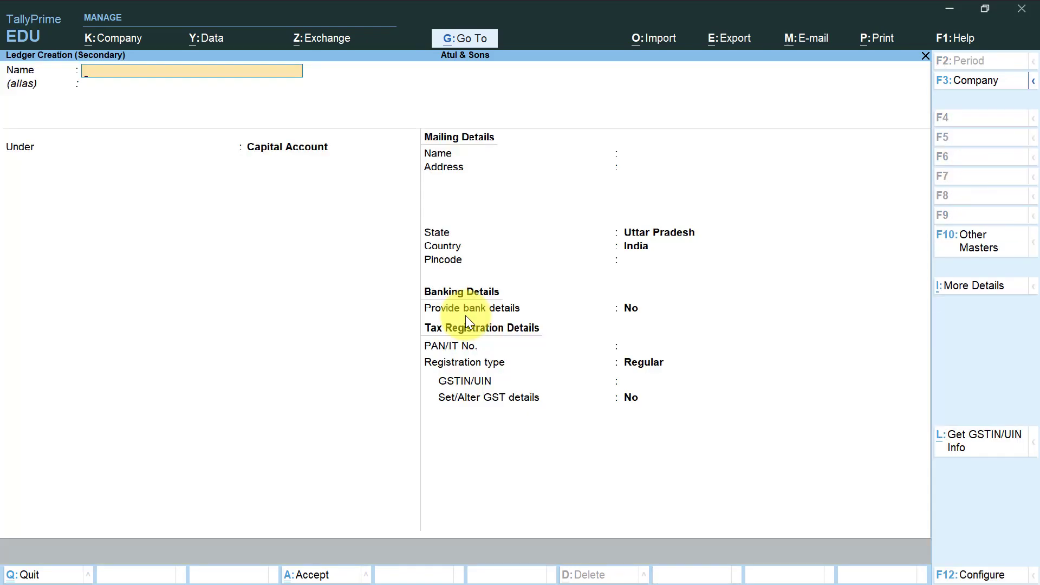
type("Discount Allowed")
key("Return")
key("Return")
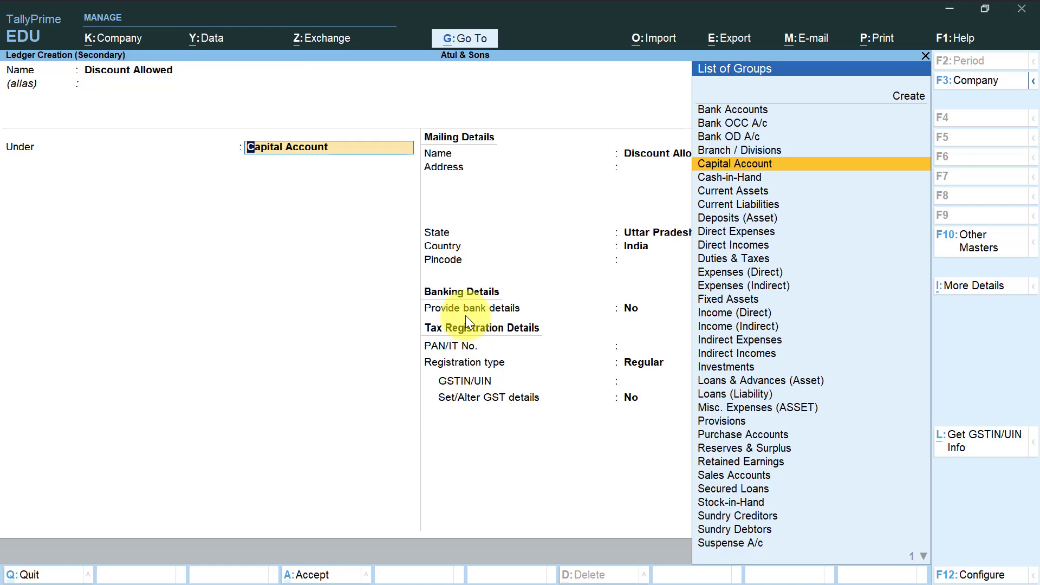
type("In")
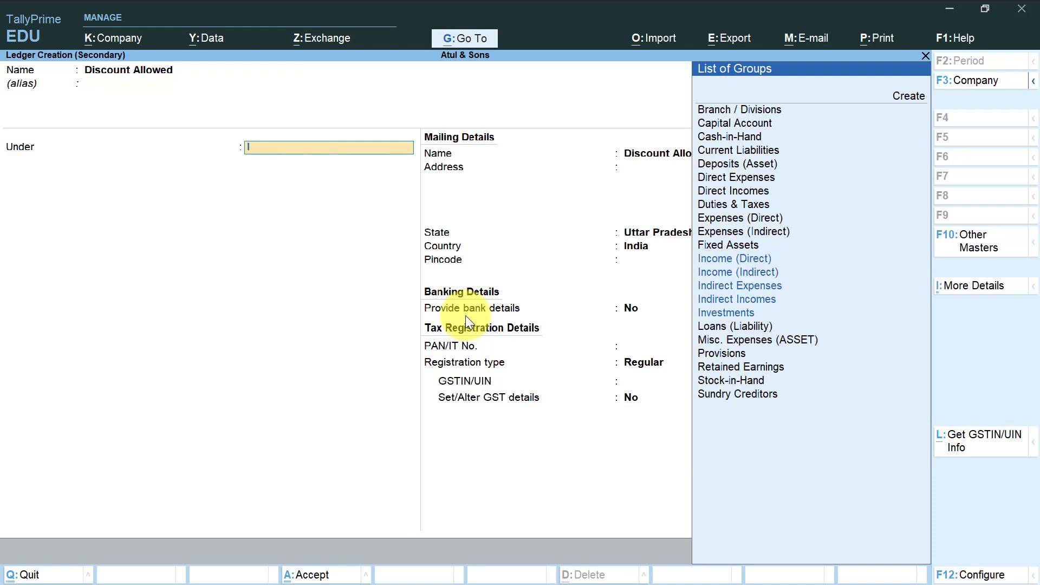
key("Down")
key("Down")
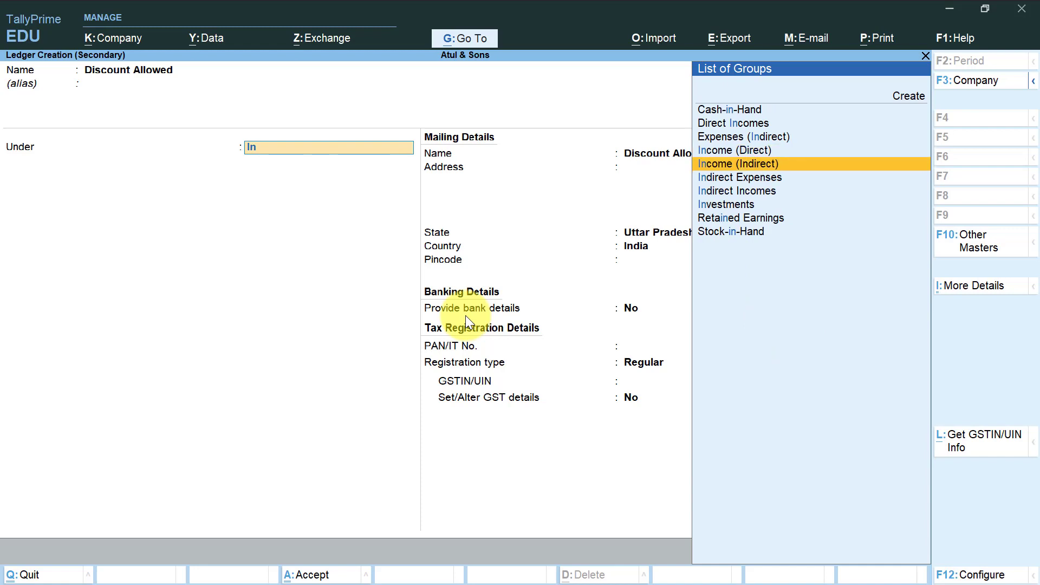
key("Return")
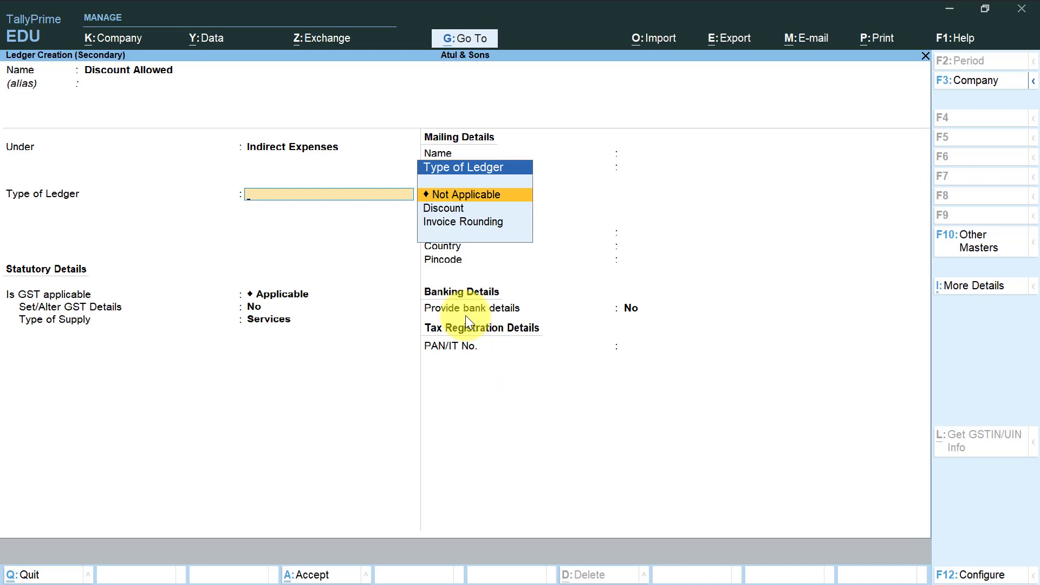
Set the ledger type to Discount, leave bank details at No, and save the Discount Allowed ledger into the voucher
key("Down")
key("Return")
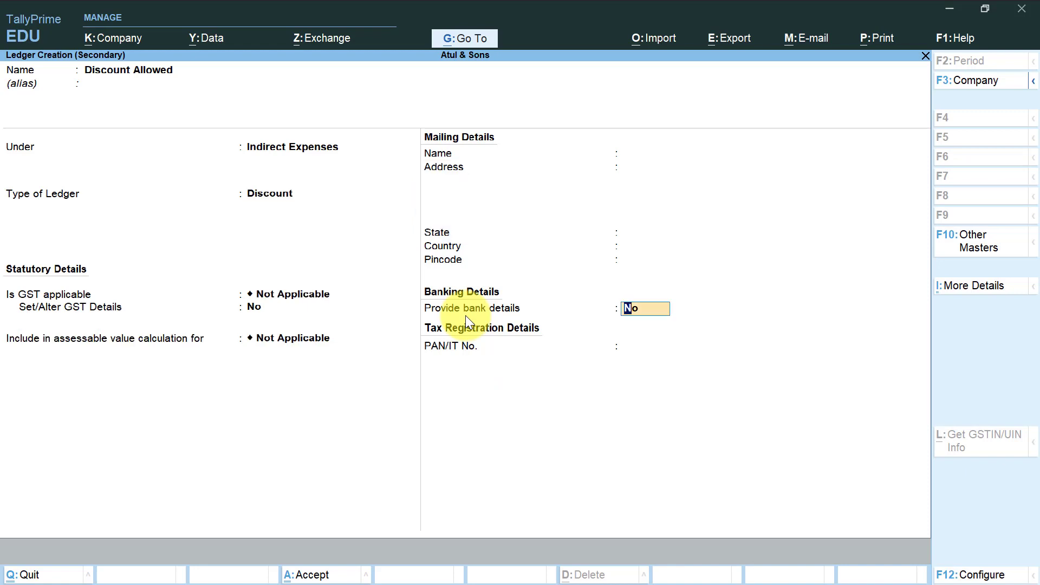
key("Return")
key("Return")
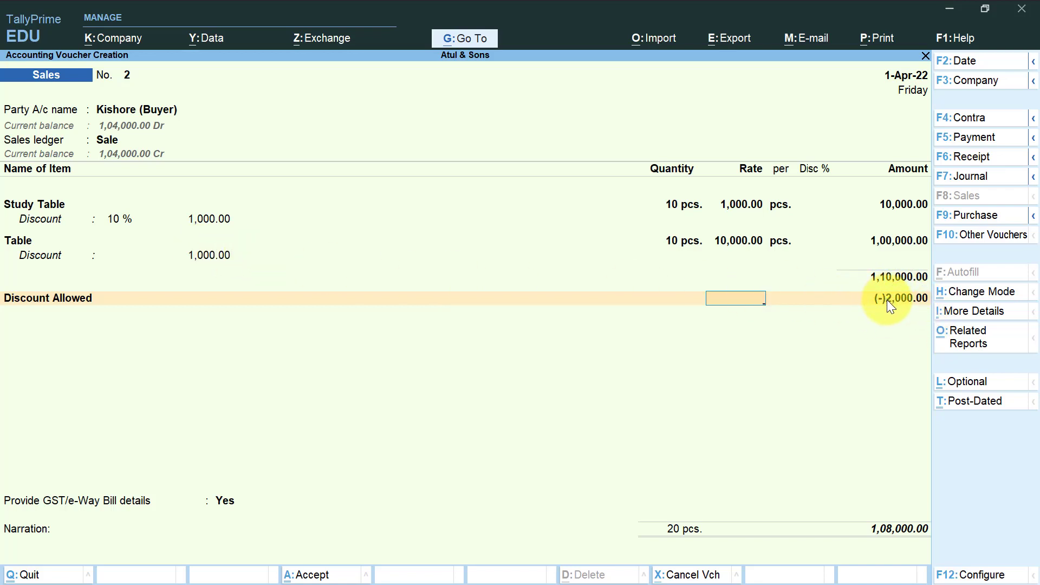
Accept the Discount Allowed line with its rate left blank and the automatically calculated deduction
key("Return")
key("Return")
key("Return")
key("Return")
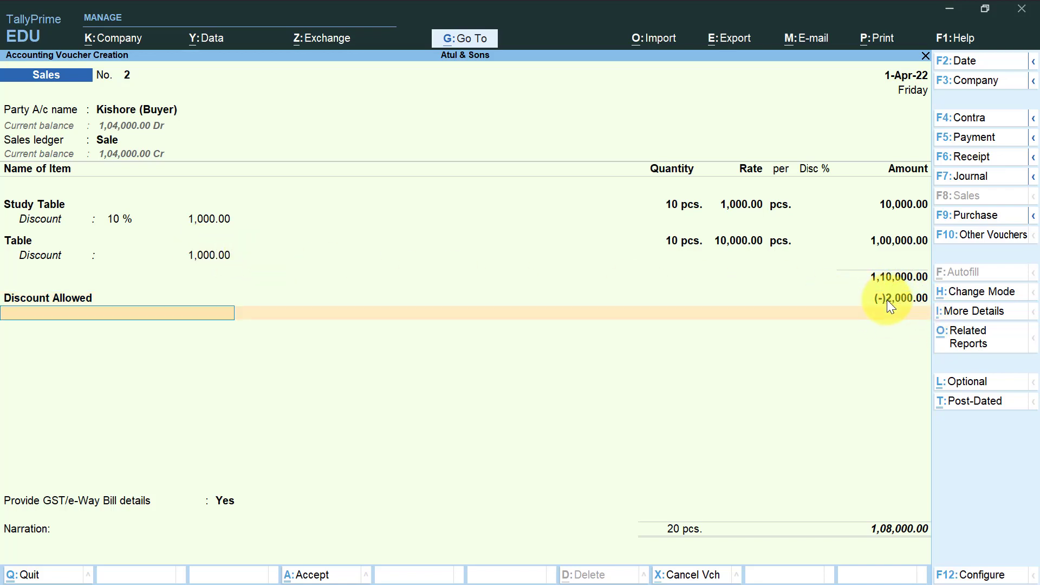
Accept the bill-wise details as New Ref, leave the narration blank, and save the sales voucher past the e-Way Bill prompt
key("Return")
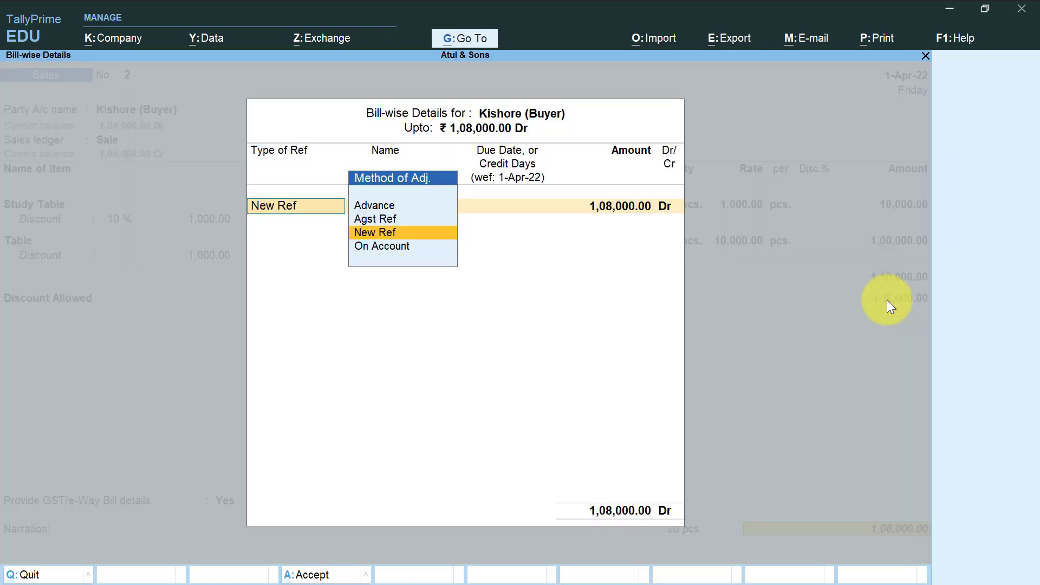
key("Return")
key("Return")
key("Return")
key("Return")
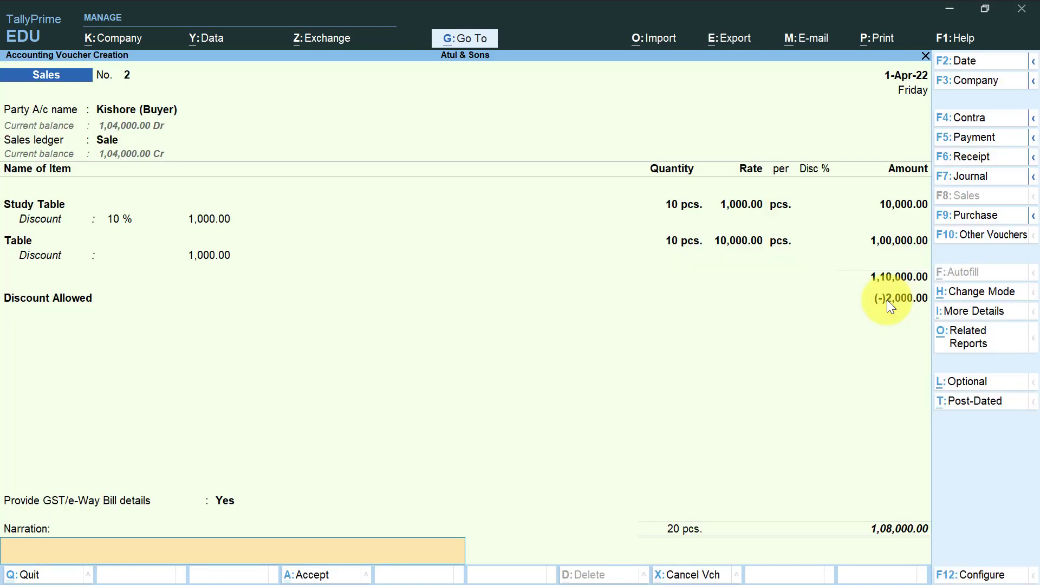
key("Return")
key("Return")
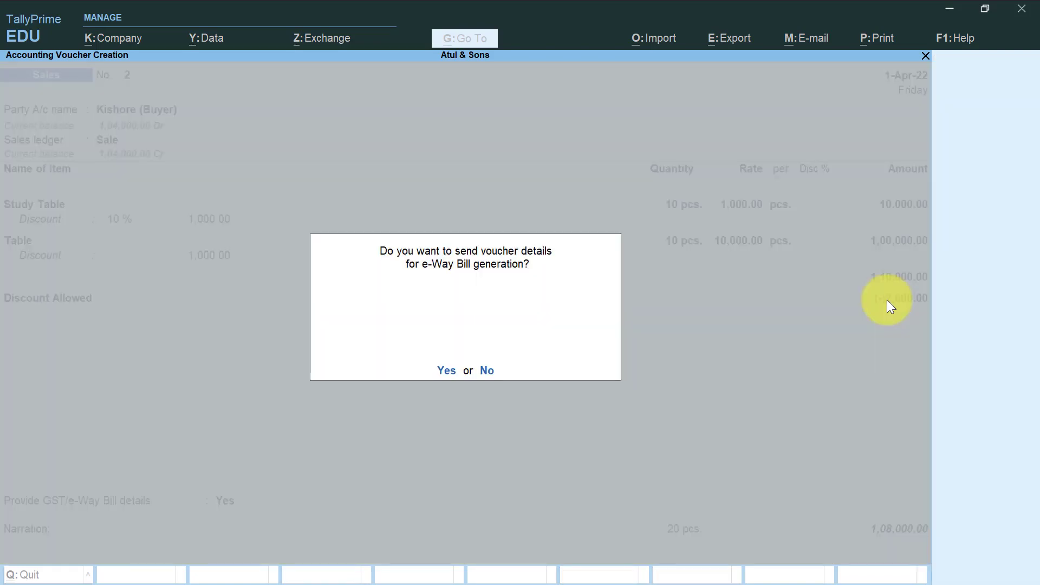
key("Return")
key("Return")
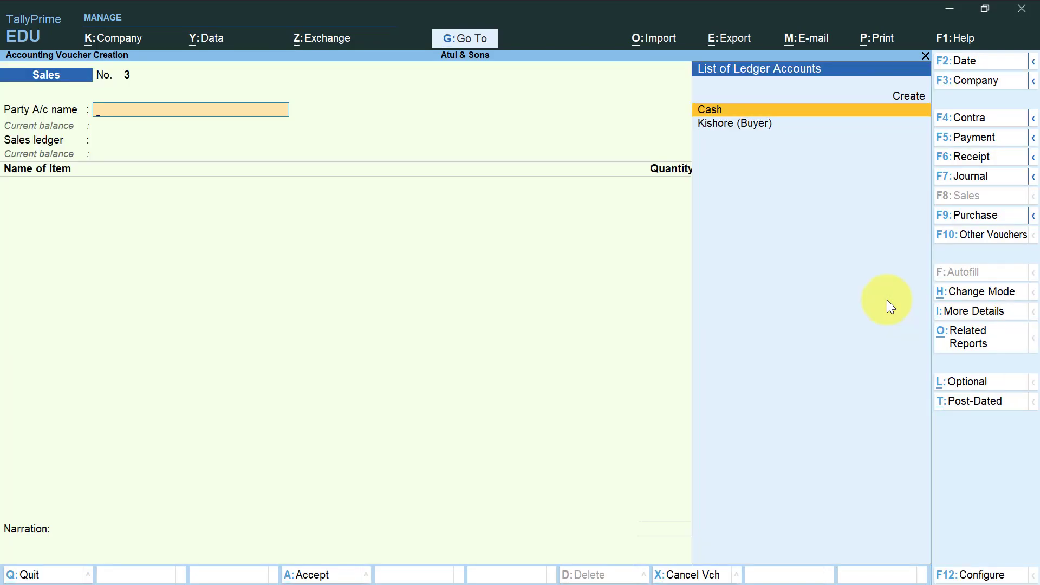
Reopen the just-saved sales voucher and display a print preview of its invoice
key("Page_Up")
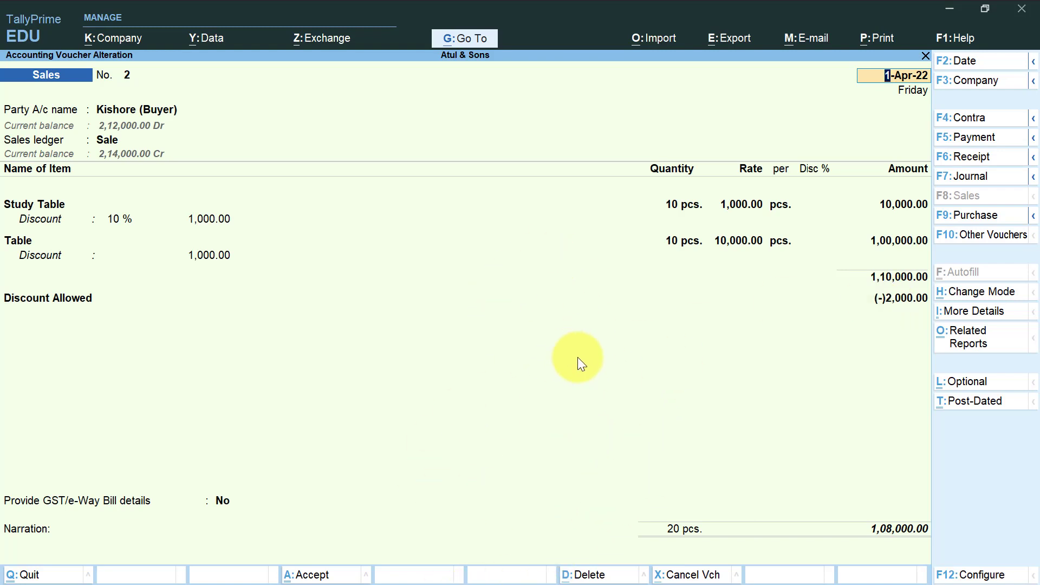
key("alt")
key("alt+p")
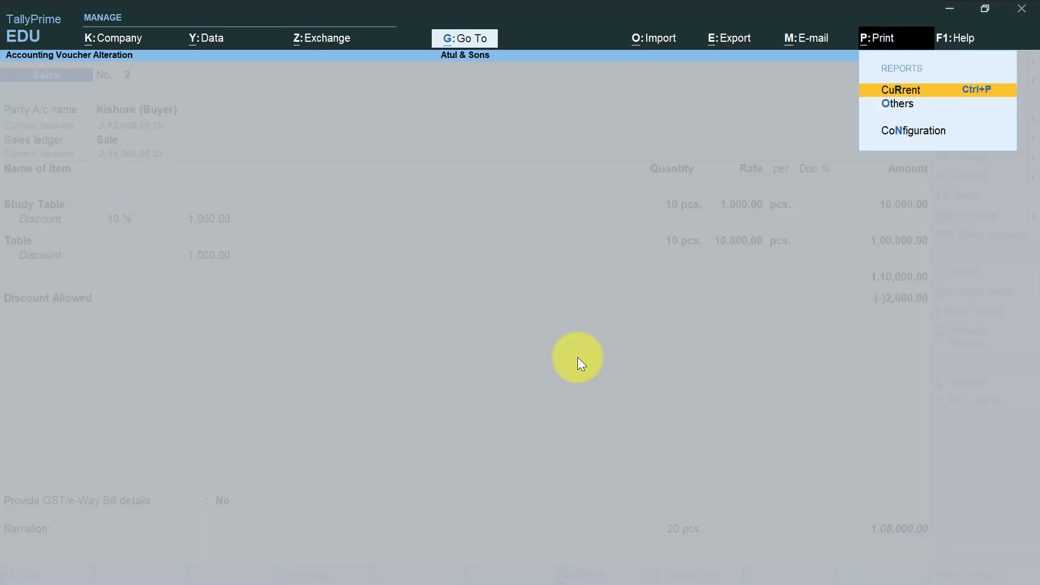
key("Return")
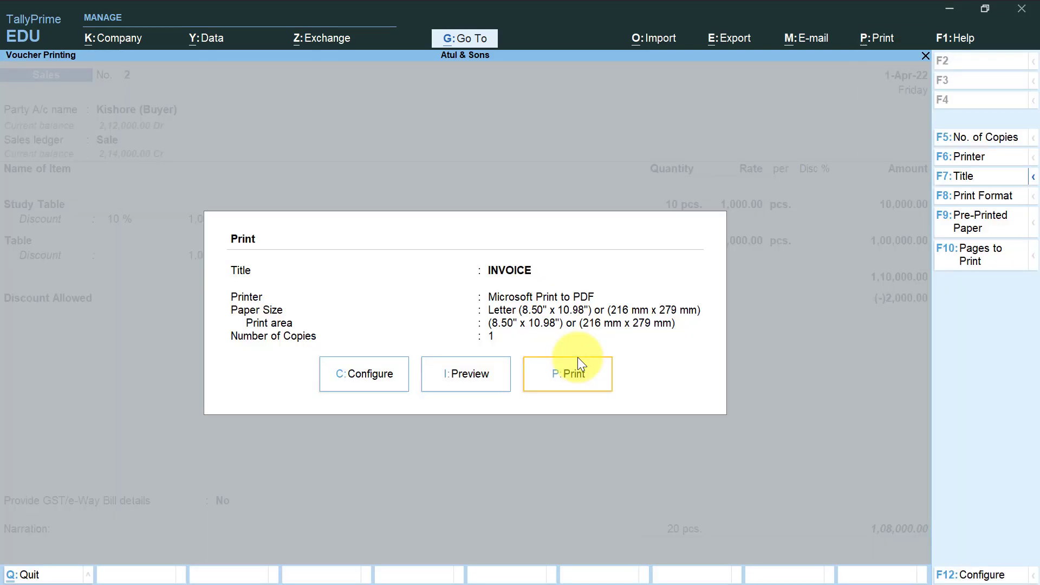
key("Left")
key("Return")
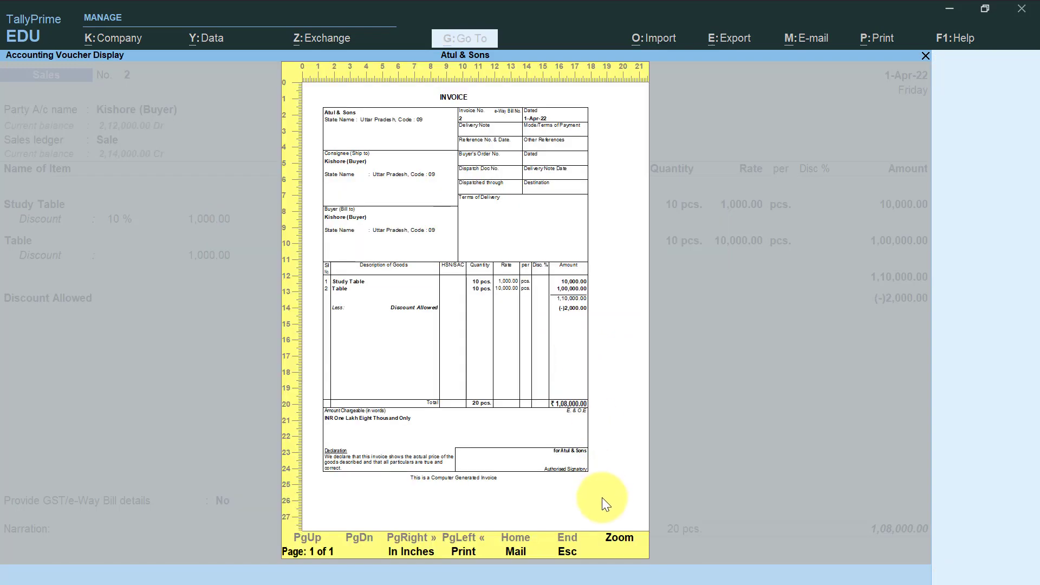
Examine the enlarged invoice preview for the item amounts, the Discount Allowed deduction and the invoice total
left_click(609, 538)
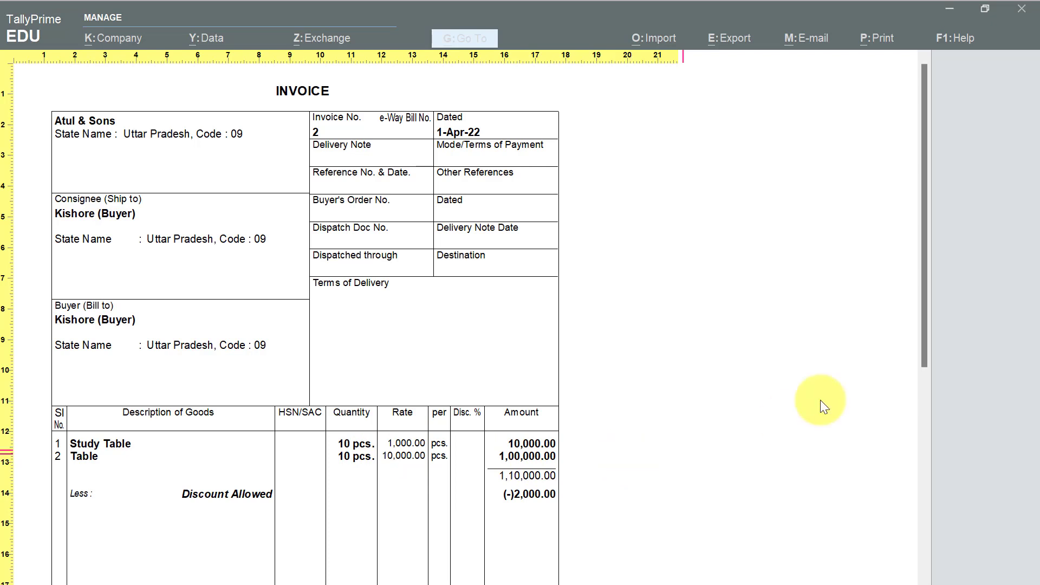
scroll(931, 408, "down", 3)
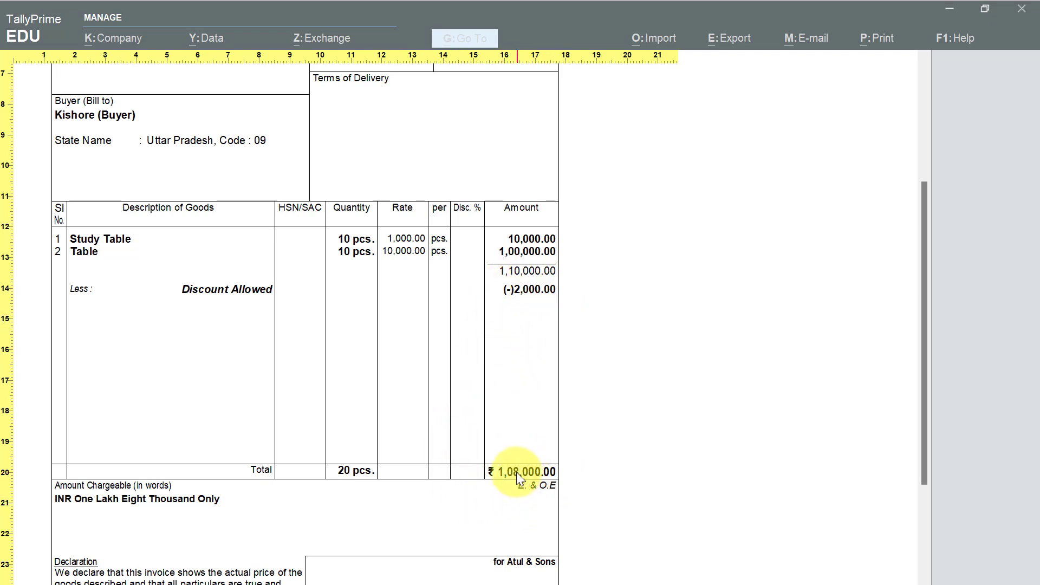
left_click(493, 422)
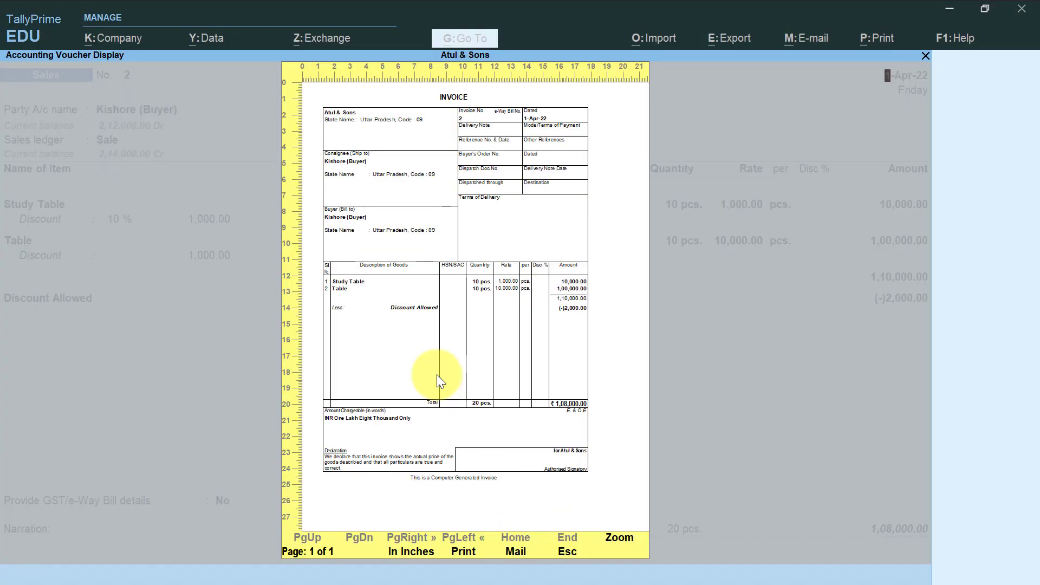
Close the invoice preview and leave the saved voucher without changes to return to a blank sales voucher
key("Escape")
key("Escape")
key("Escape")
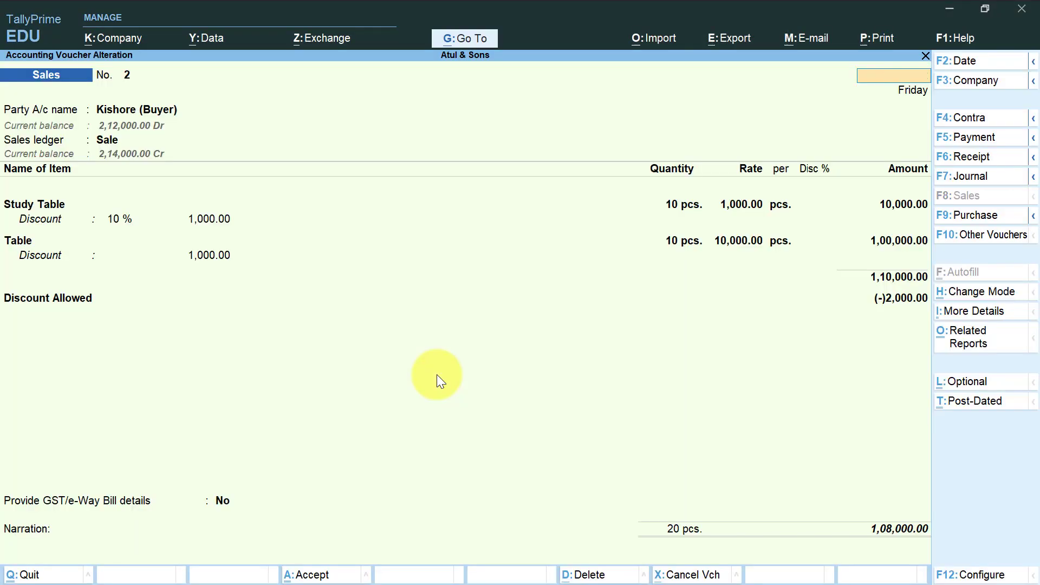
key("Escape")
key("Return")
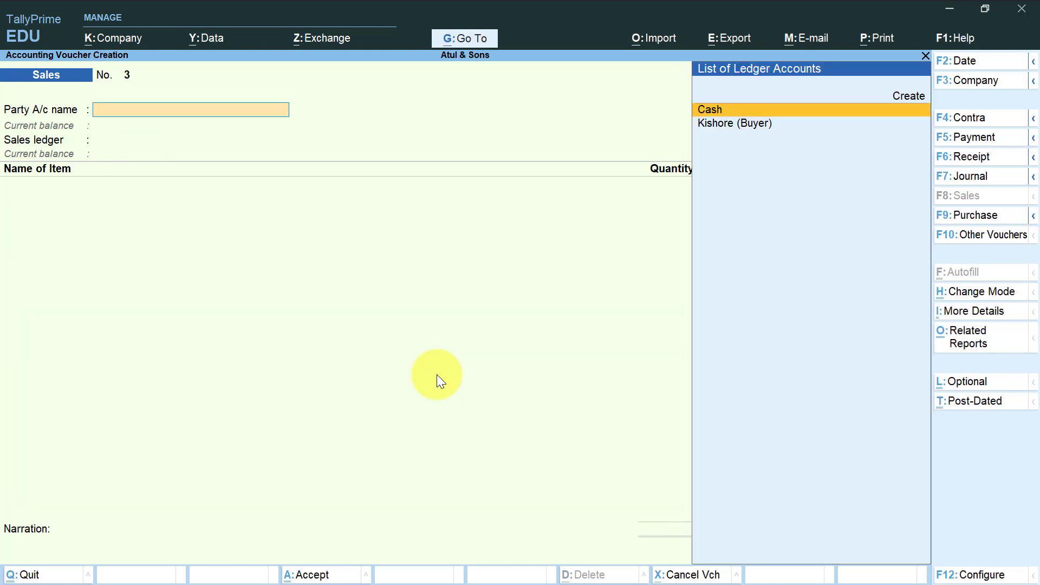